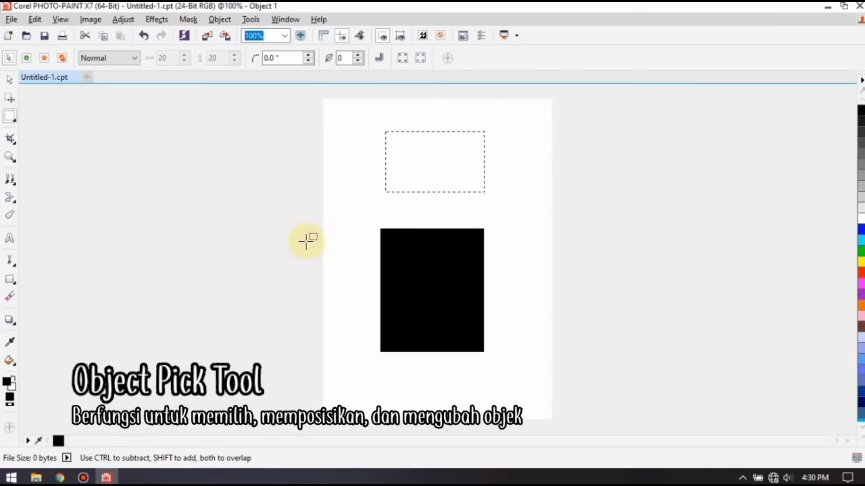
- Reposition the black rectangle with the Object Pick tool and widen it on both sides to about 3.61 inches
{"action": "left_click", "coordinate": [10, 80]}
{"action": "left_click_drag", "start_coordinate": [382, 273], "coordinate": [426, 285]}
{"action": "left_click_drag", "start_coordinate": [483, 296], "coordinate": [514, 296]}
{"action": "left_click_drag", "start_coordinate": [379, 296], "coordinate": [350, 296]}
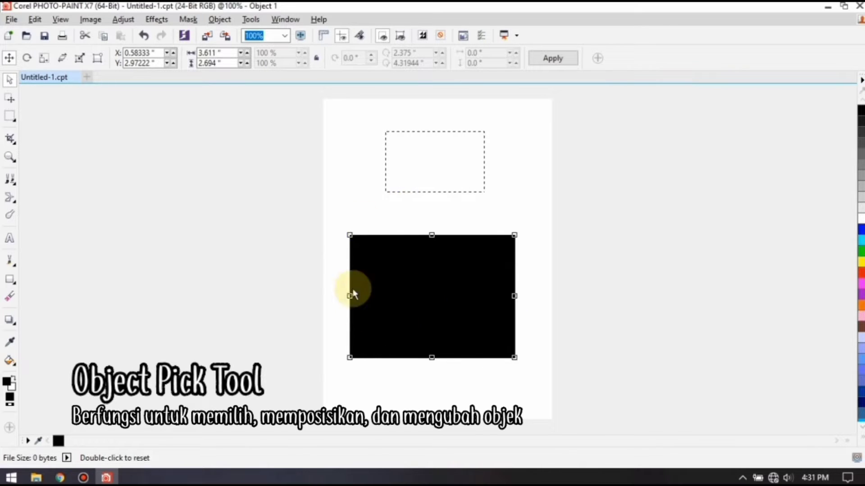
- Enlarge the rectangular mask above the black rectangle to about 3.57 by 1.81 inches with the Mask Transform tool
{"action": "left_click", "coordinate": [9, 100]}
{"action": "left_click_drag", "start_coordinate": [457, 172], "coordinate": [516, 154]}
{"action": "left_click_drag", "start_coordinate": [434, 184], "coordinate": [434, 207]}
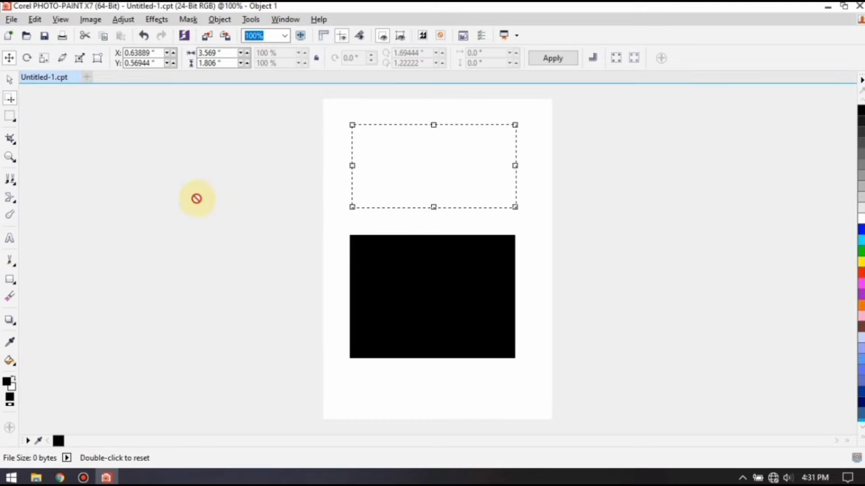
- Draw a small rectangular mask below the black rectangle with the Rectangle Mask tool
{"action": "left_click", "coordinate": [10, 118]}
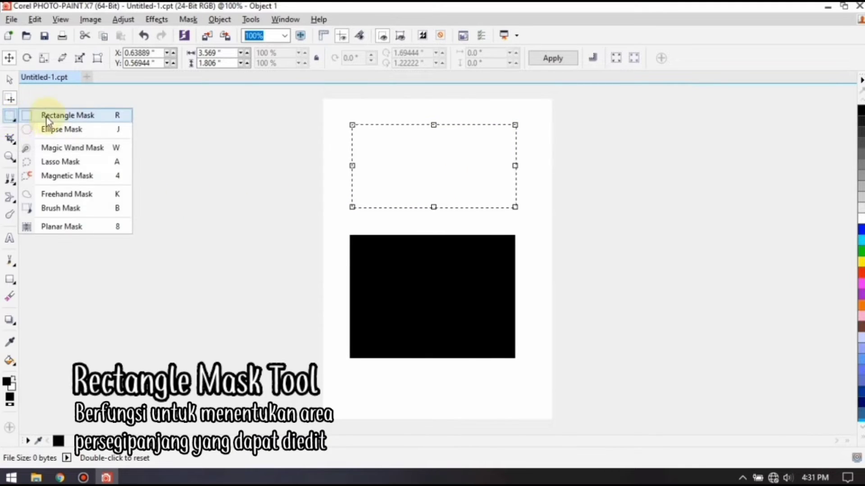
{"action": "left_click", "coordinate": [83, 118]}
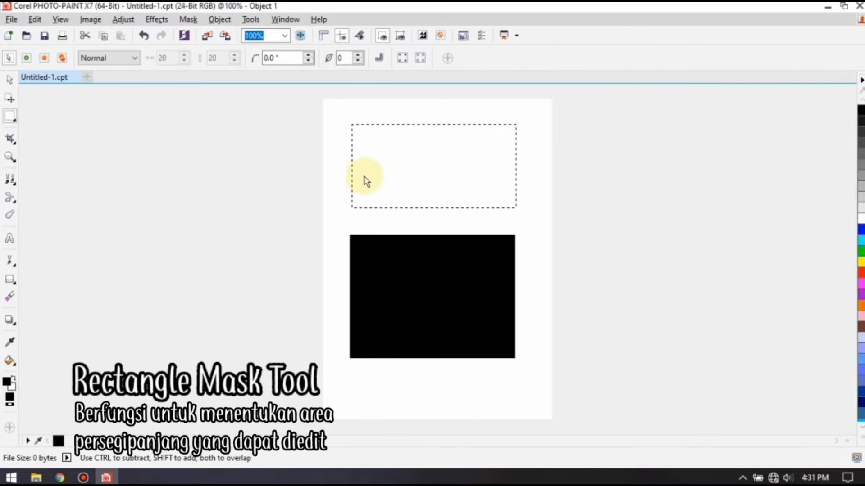
{"action": "left_click_drag", "start_coordinate": [356, 380], "coordinate": [402, 400]}
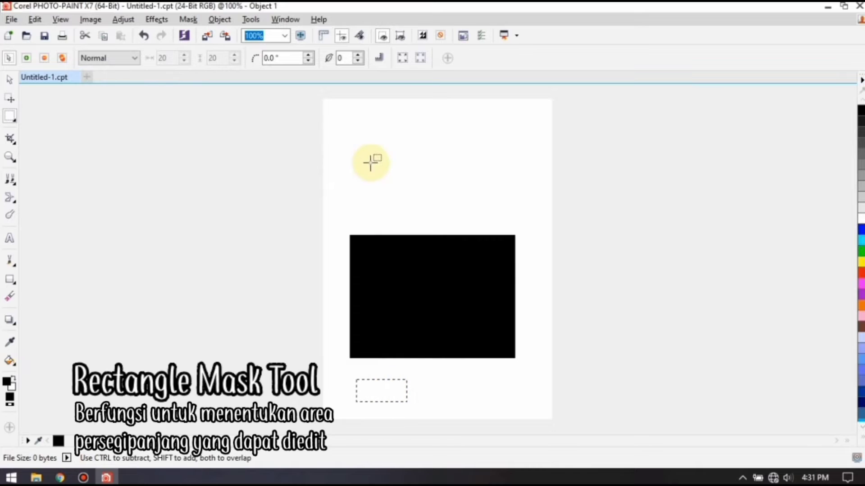
- Draw a horizontal elliptical mask above the black rectangle with the Ellipse Mask tool
{"action": "left_click", "coordinate": [15, 121]}
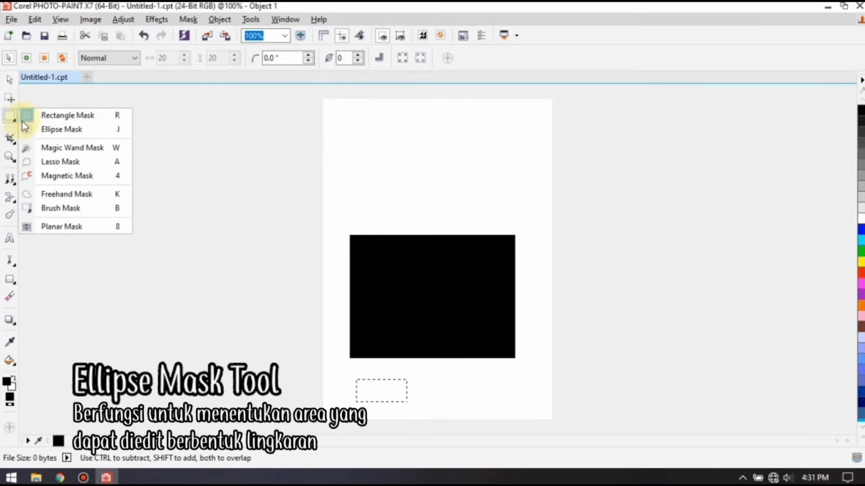
{"action": "left_click", "coordinate": [85, 134]}
{"action": "left_click_drag", "start_coordinate": [372, 121], "coordinate": [450, 168]}
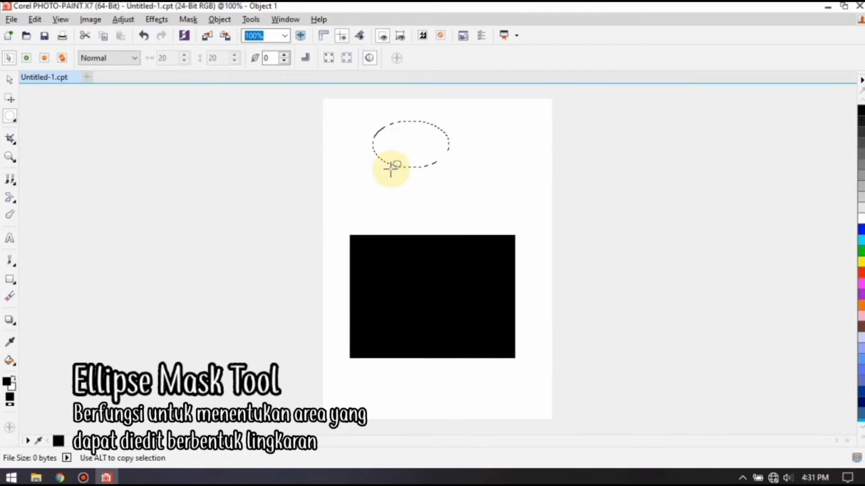
- Mask the white background around the black rectangle with the Magic Wand Mask tool at tolerance 10
{"action": "left_click", "coordinate": [16, 121]}
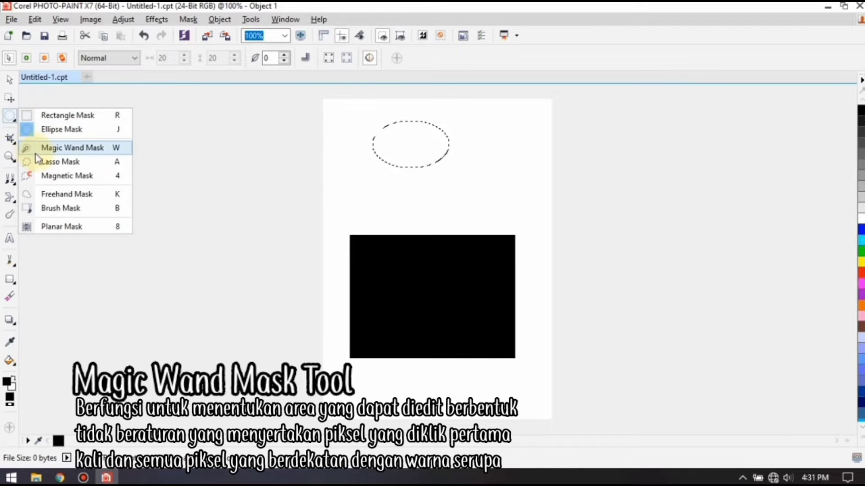
{"action": "left_click", "coordinate": [93, 153]}
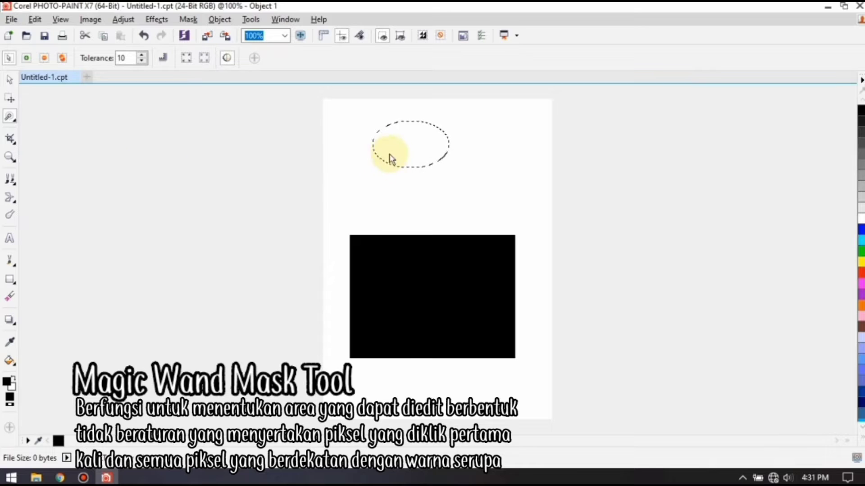
{"action": "left_click", "coordinate": [406, 152]}
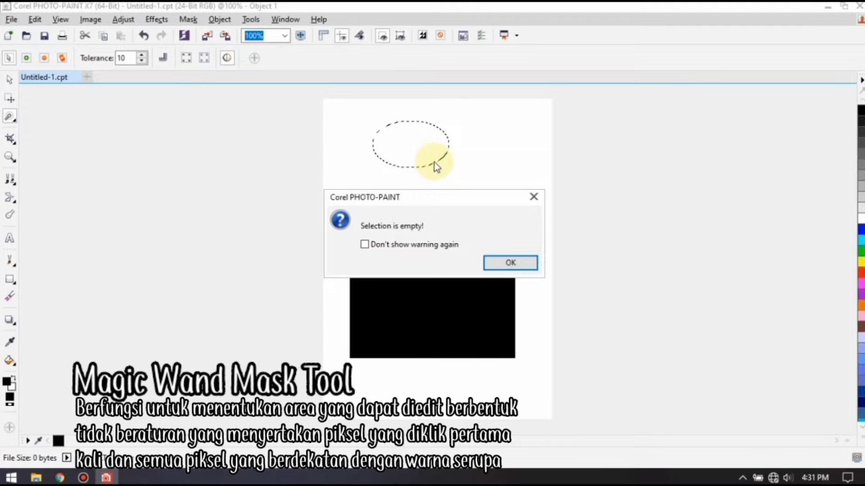
{"action": "left_click", "coordinate": [540, 197]}
{"action": "left_click", "coordinate": [539, 197]}
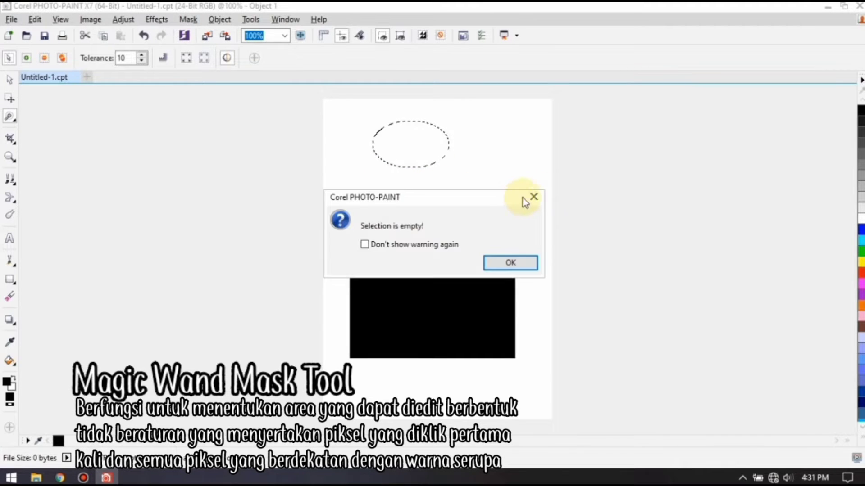
{"action": "left_click", "coordinate": [540, 197]}
{"action": "left_click", "coordinate": [495, 200]}
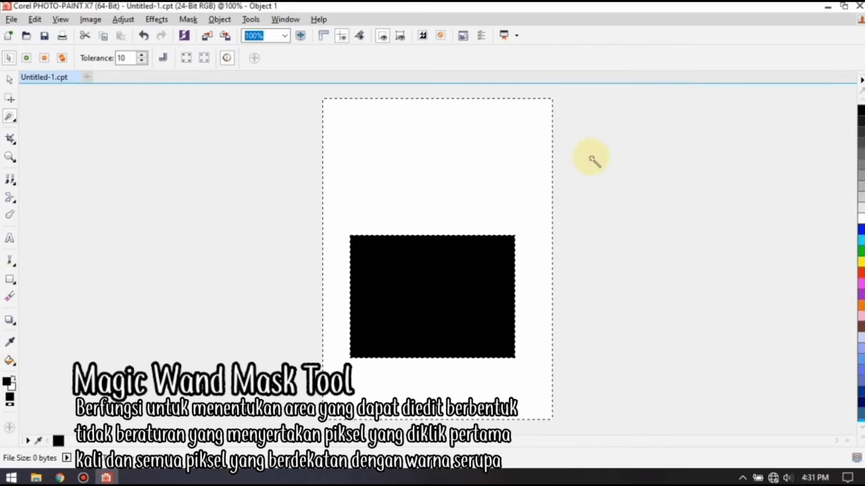
- Mask the black rectangle with the Lasso Mask tool and undo the mask
{"action": "left_click", "coordinate": [15, 122]}
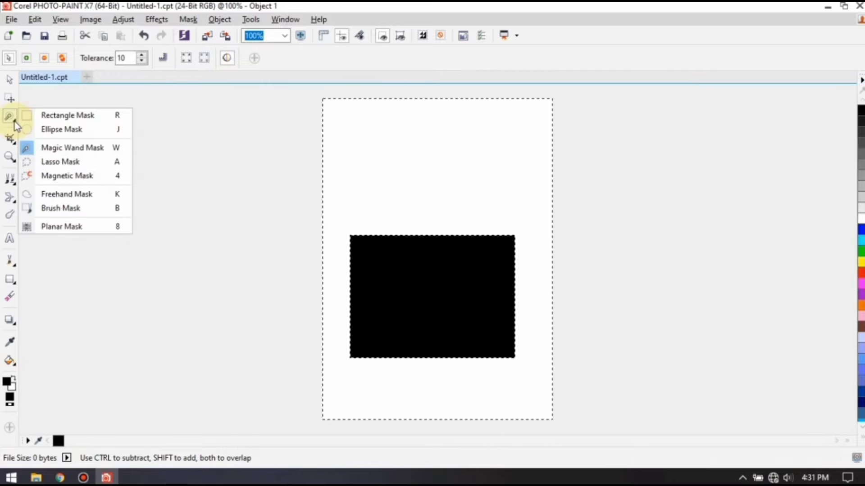
{"action": "left_click", "coordinate": [82, 161]}
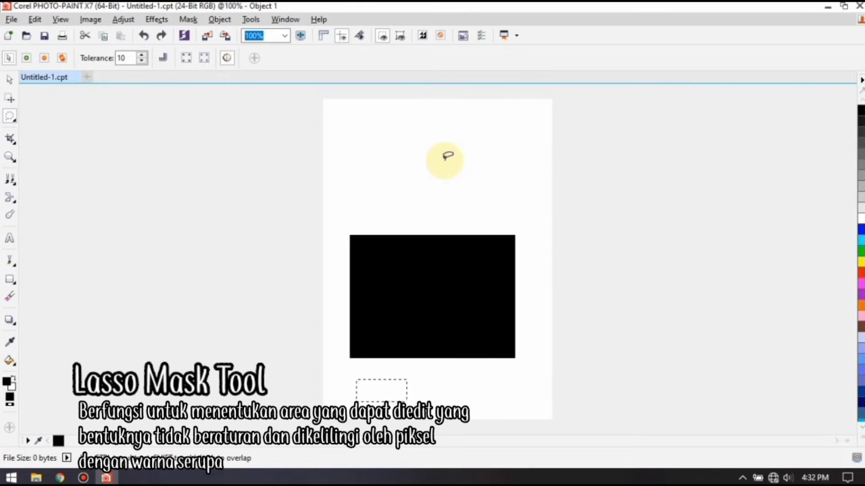
{"action": "mouse_move", "coordinate": [445, 161]}
{"action": "left_mouse_down"}
{"action": "mouse_move", "coordinate": [491, 192]}
{"action": "mouse_move", "coordinate": [472, 209]}
{"action": "mouse_move", "coordinate": [379, 179]}
{"action": "mouse_move", "coordinate": [407, 134]}
{"action": "mouse_move", "coordinate": [462, 135]}
{"action": "mouse_move", "coordinate": [479, 150]}
{"action": "left_mouse_up"}
{"action": "mouse_move", "coordinate": [391, 195]}
{"action": "left_mouse_down"}
{"action": "mouse_move", "coordinate": [353, 206]}
{"action": "mouse_move", "coordinate": [405, 367]}
{"action": "mouse_move", "coordinate": [518, 213]}
{"action": "mouse_move", "coordinate": [432, 188]}
{"action": "left_mouse_up"}
{"action": "double_click", "coordinate": [431, 189]}
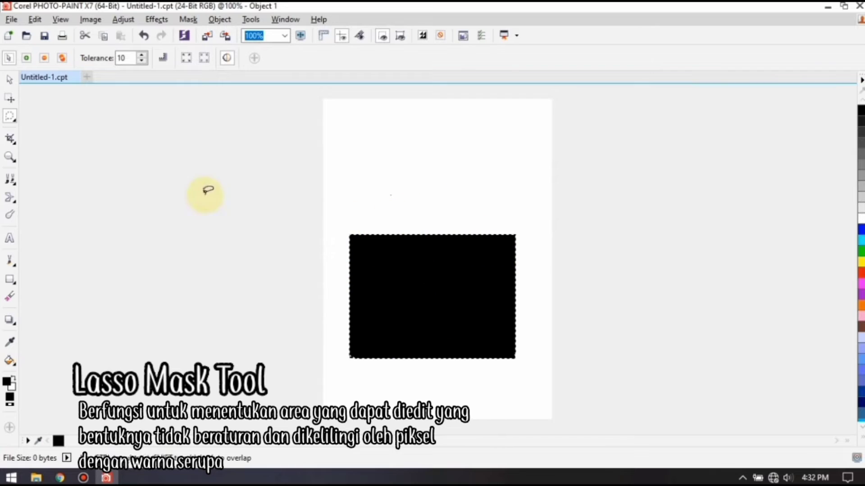
{"action": "key", "text": "ctrl+z"}
- Trace a closed mask around the black rectangle with the Magnetic Mask tool
{"action": "left_click", "coordinate": [14, 120]}
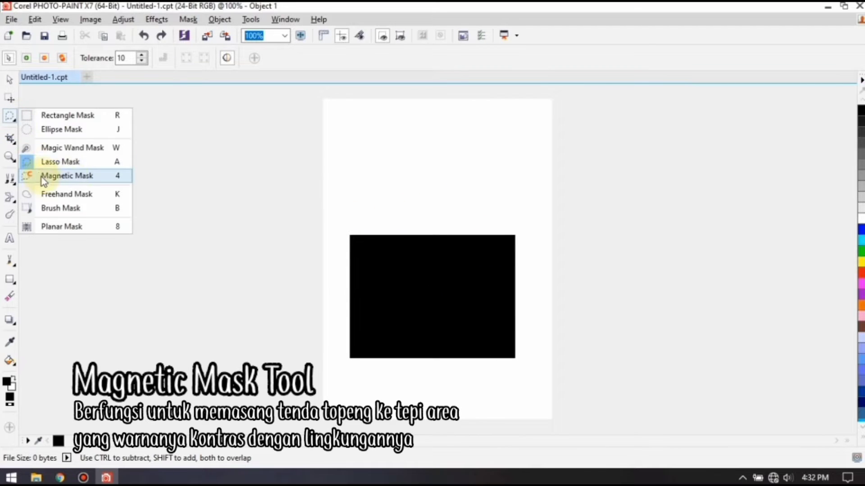
{"action": "left_click", "coordinate": [67, 176]}
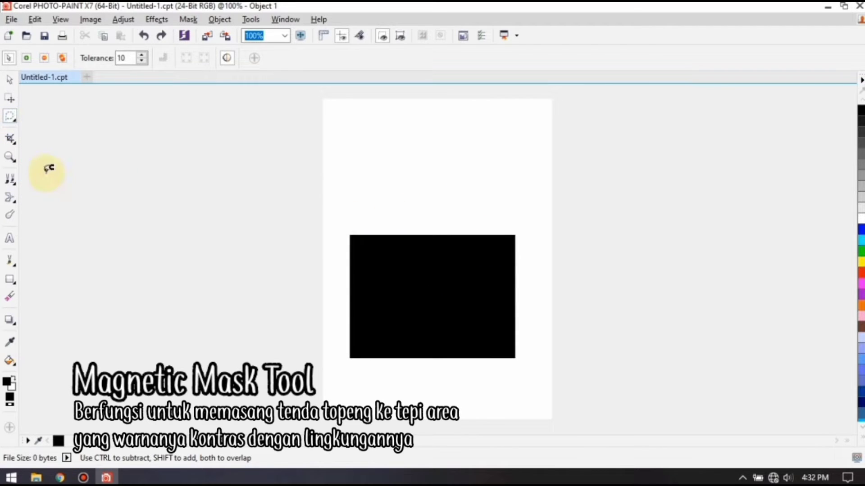
{"action": "left_click", "coordinate": [331, 238]}
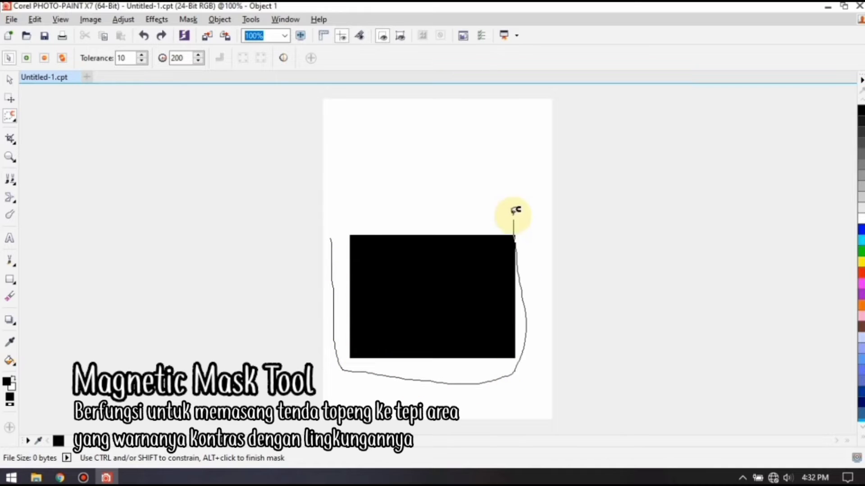
{"action": "double_click", "coordinate": [345, 262]}
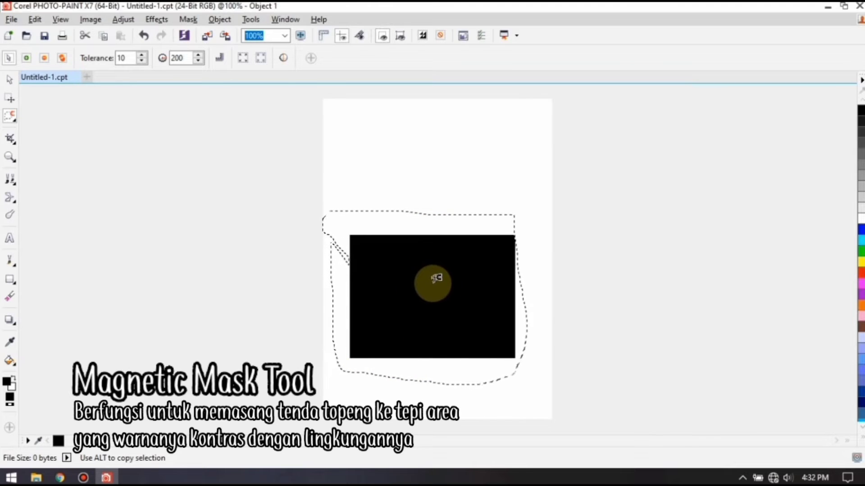
- Undo the magnetic mask and try a triangular mask above the black rectangle with the Freehand Mask tool
{"action": "left_click", "coordinate": [15, 121]}
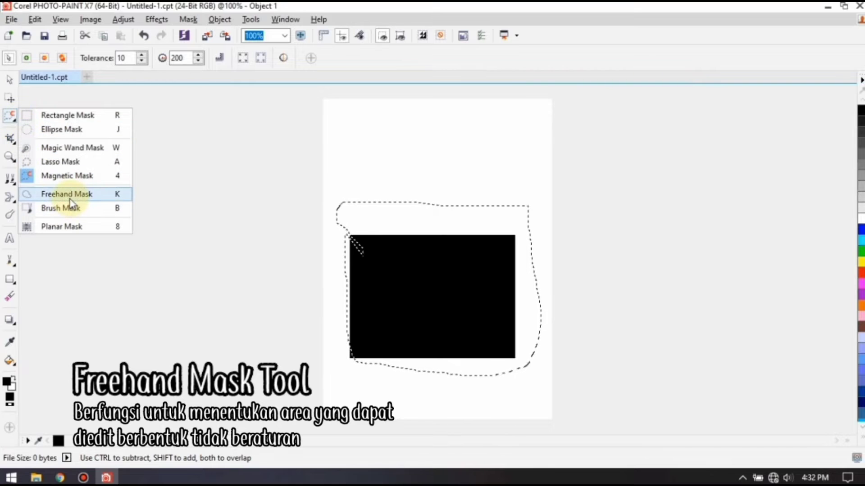
{"action": "left_click", "coordinate": [54, 194]}
{"action": "left_click", "coordinate": [147, 37]}
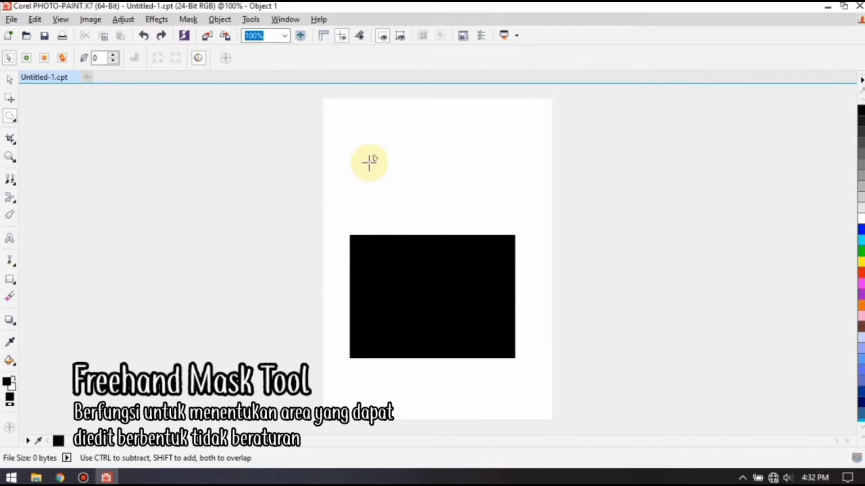
{"action": "mouse_move", "coordinate": [363, 197]}
{"action": "left_mouse_down"}
{"action": "mouse_move", "coordinate": [411, 130]}
{"action": "mouse_move", "coordinate": [447, 206]}
{"action": "mouse_move", "coordinate": [374, 203]}
{"action": "left_mouse_up"}
{"action": "double_click", "coordinate": [368, 223]}
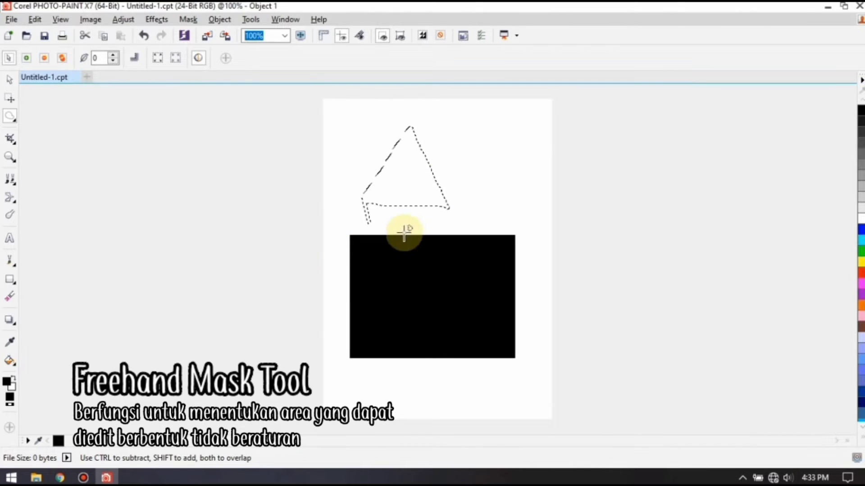
{"action": "key", "text": "ctrl+z"}
- Paint a filled rounded-rectangle mask above the black rectangle with the Brush Mask tool at nib size 20
{"action": "left_click", "coordinate": [16, 121]}
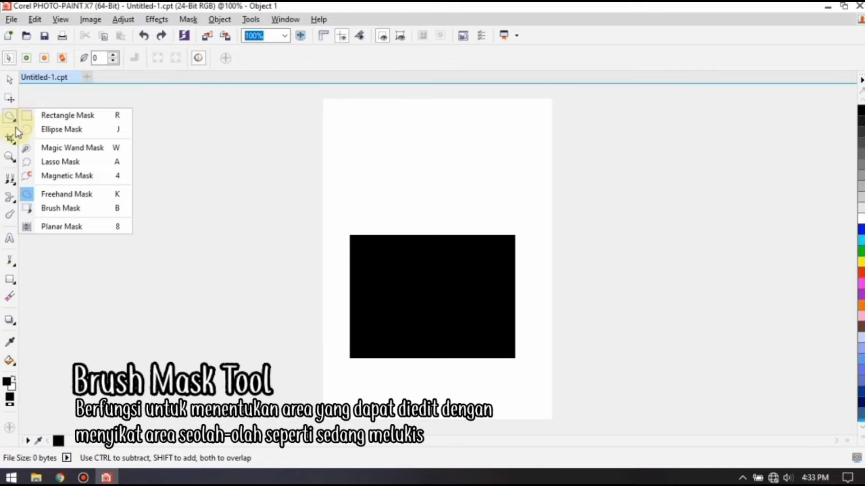
{"action": "left_click", "coordinate": [58, 206]}
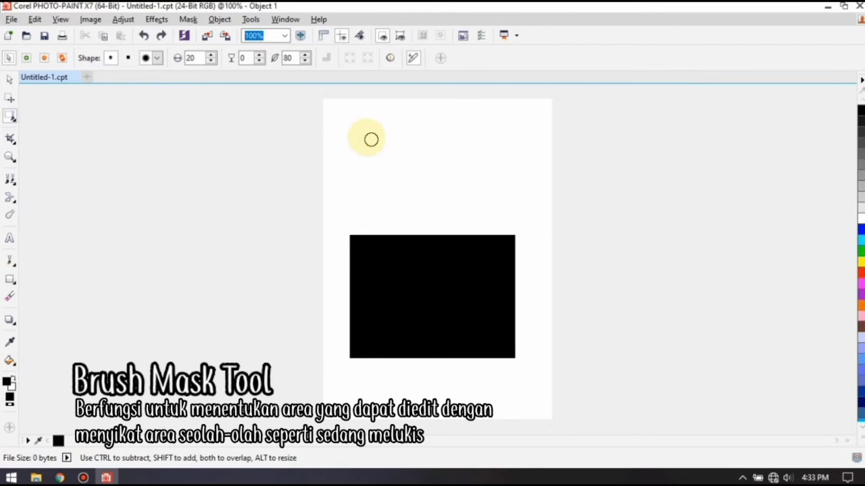
{"action": "mouse_move", "coordinate": [363, 135]}
{"action": "left_mouse_down"}
{"action": "mouse_move", "coordinate": [478, 134]}
{"action": "mouse_move", "coordinate": [494, 147]}
{"action": "left_mouse_up"}
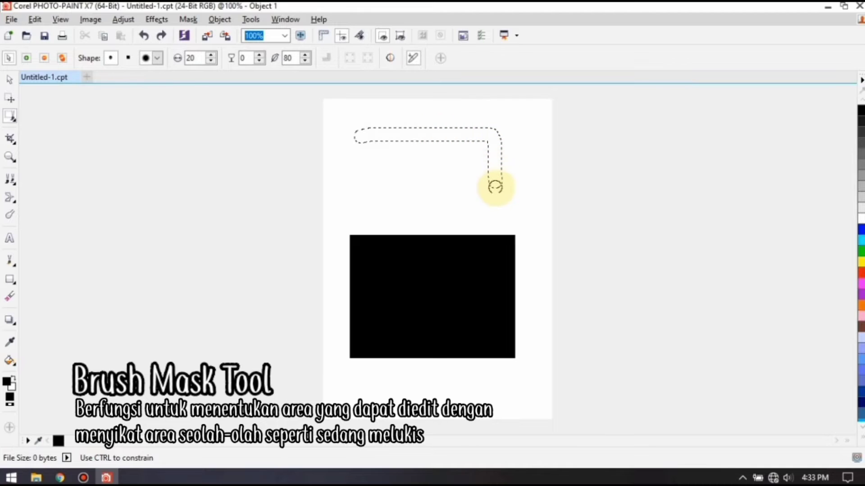
{"action": "mouse_move", "coordinate": [495, 187]}
{"action": "left_mouse_down"}
{"action": "mouse_move", "coordinate": [388, 187]}
{"action": "mouse_move", "coordinate": [363, 178]}
{"action": "left_mouse_up"}
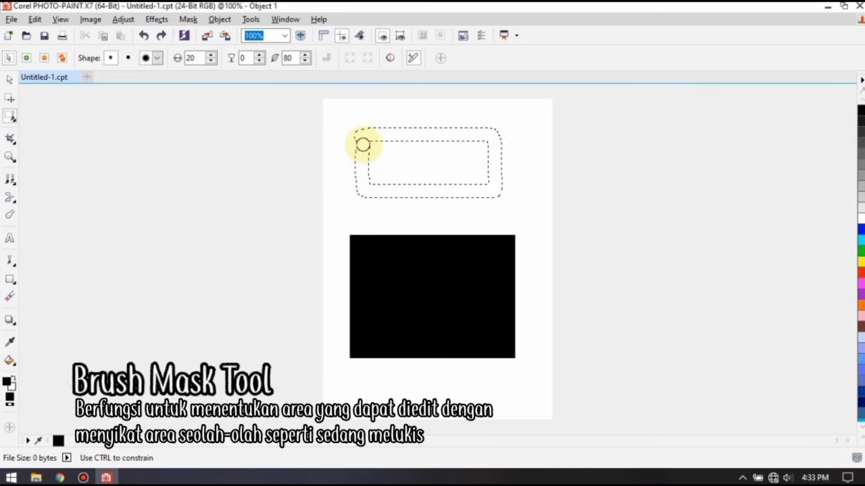
{"action": "mouse_move", "coordinate": [363, 145]}
{"action": "left_mouse_down"}
{"action": "mouse_move", "coordinate": [487, 154]}
{"action": "mouse_move", "coordinate": [476, 163]}
{"action": "mouse_move", "coordinate": [465, 158]}
{"action": "mouse_move", "coordinate": [473, 155]}
{"action": "mouse_move", "coordinate": [380, 153]}
{"action": "mouse_move", "coordinate": [413, 153]}
{"action": "mouse_move", "coordinate": [372, 166]}
{"action": "mouse_move", "coordinate": [387, 171]}
{"action": "mouse_move", "coordinate": [372, 177]}
{"action": "mouse_move", "coordinate": [394, 174]}
{"action": "left_mouse_up"}
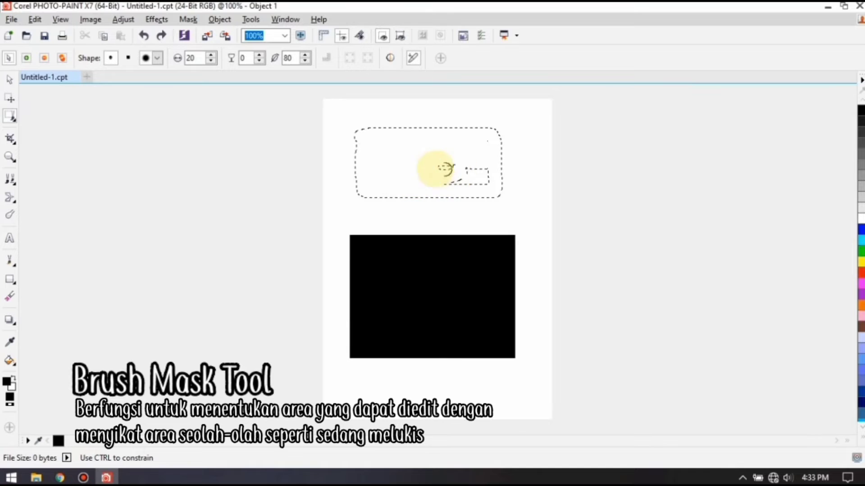
{"action": "left_click_drag", "start_coordinate": [446, 169], "coordinate": [469, 176]}
- Create a planar mask tilted about 22.2° across the black rectangle and fill it with black
{"action": "left_click", "coordinate": [14, 120]}
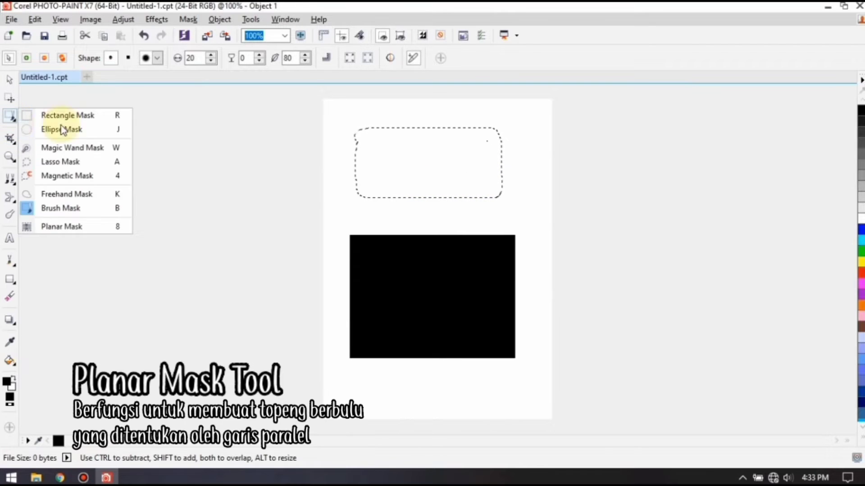
{"action": "left_click", "coordinate": [86, 229]}
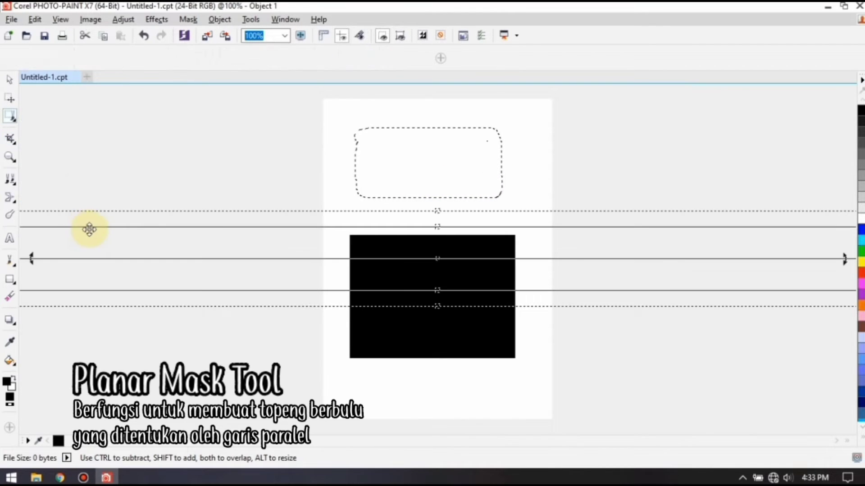
{"action": "left_click_drag", "start_coordinate": [438, 253], "coordinate": [499, 235]}
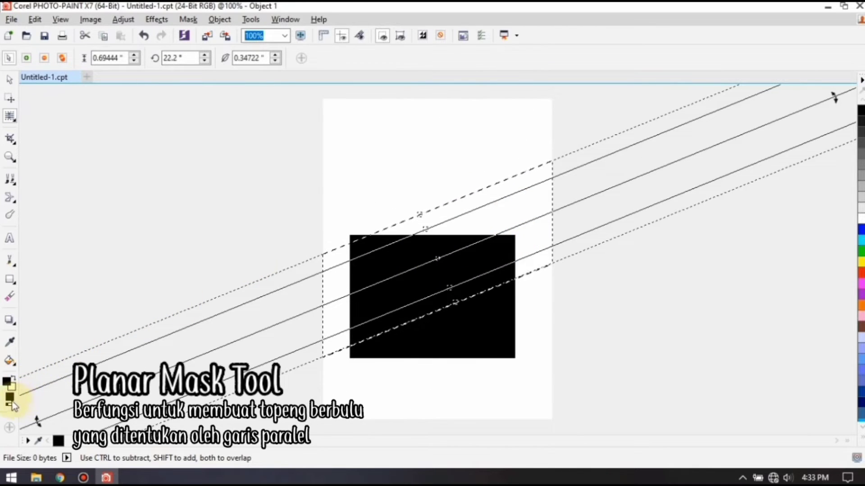
{"action": "left_click", "coordinate": [8, 363]}
{"action": "left_click", "coordinate": [472, 223]}
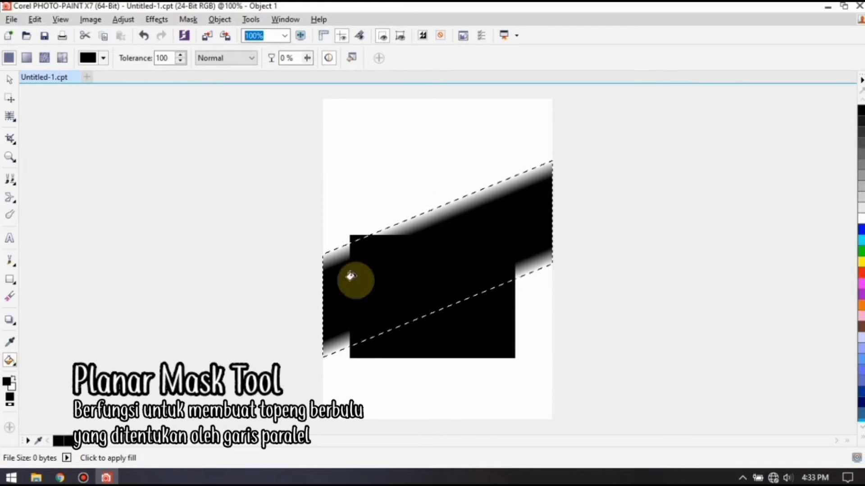
- Crop the image with the Crop tool to an area about 4.7 inches tall, cutting away the outer margins around the black shapes
{"action": "left_click", "coordinate": [10, 139]}
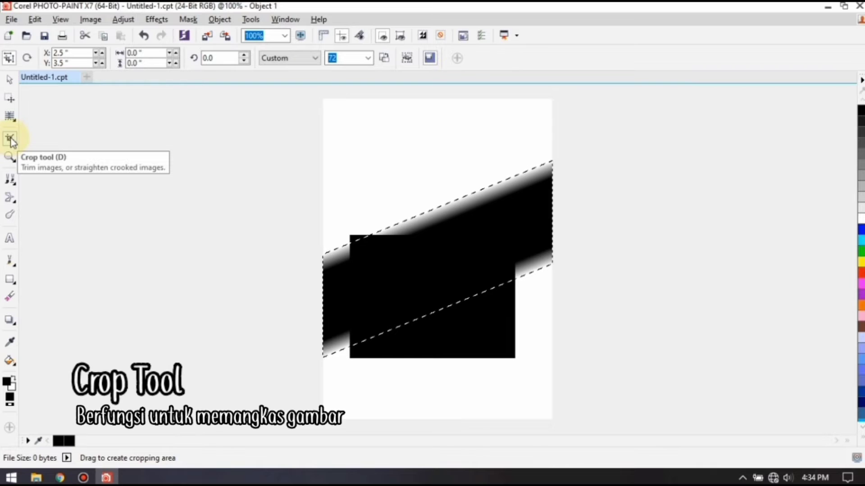
{"action": "left_click", "coordinate": [13, 145]}
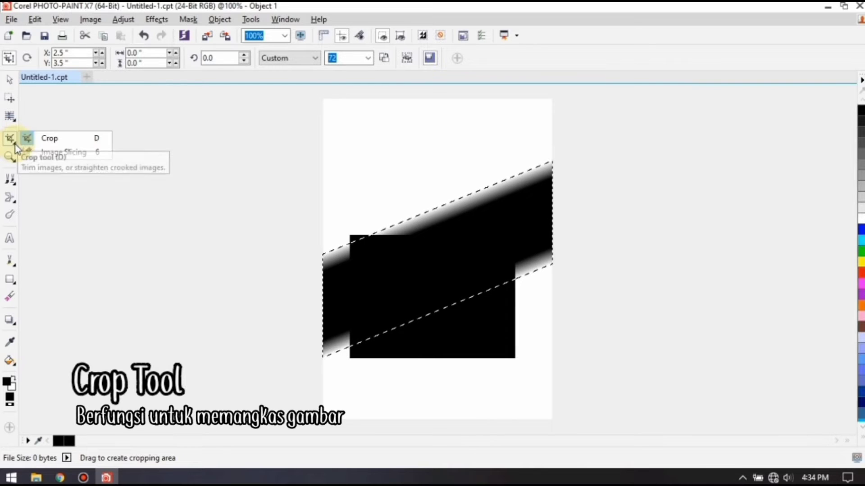
{"action": "left_click", "coordinate": [60, 142]}
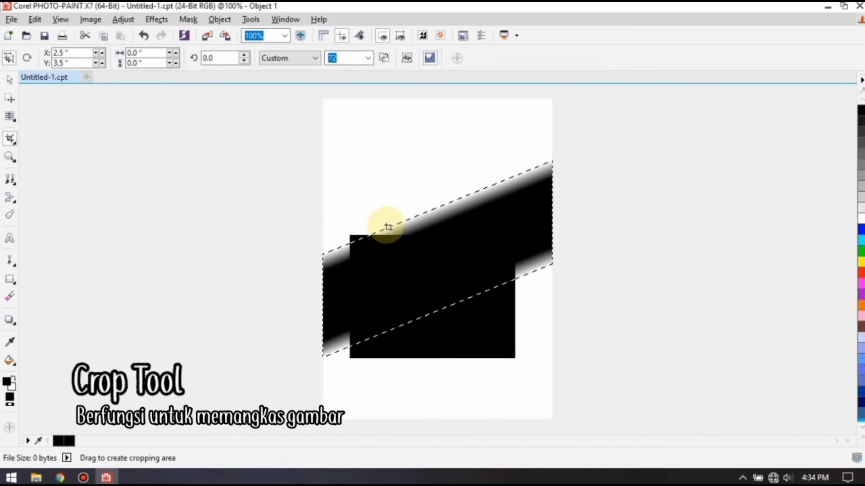
{"action": "left_click_drag", "start_coordinate": [388, 215], "coordinate": [436, 278]}
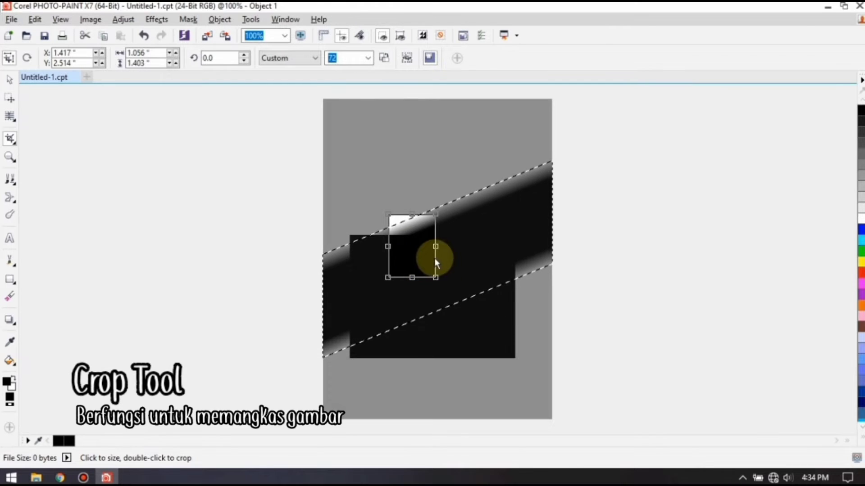
{"action": "left_click_drag", "start_coordinate": [435, 247], "coordinate": [517, 246]}
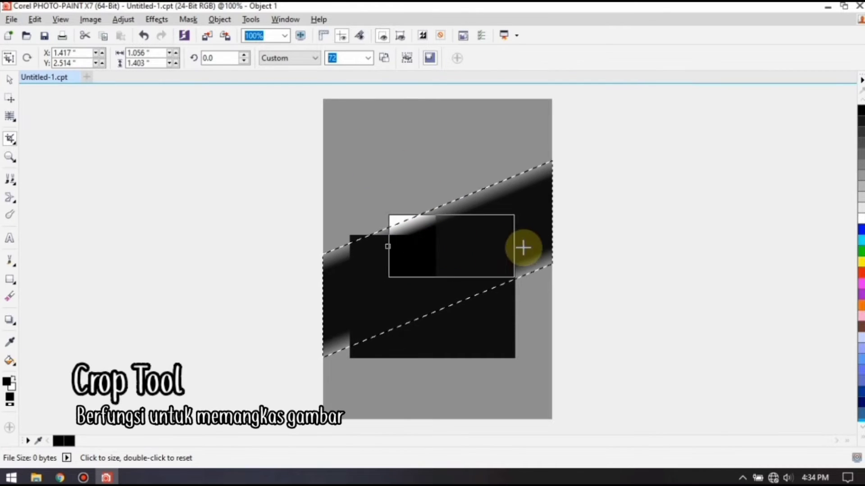
{"action": "left_click_drag", "start_coordinate": [454, 278], "coordinate": [447, 370]}
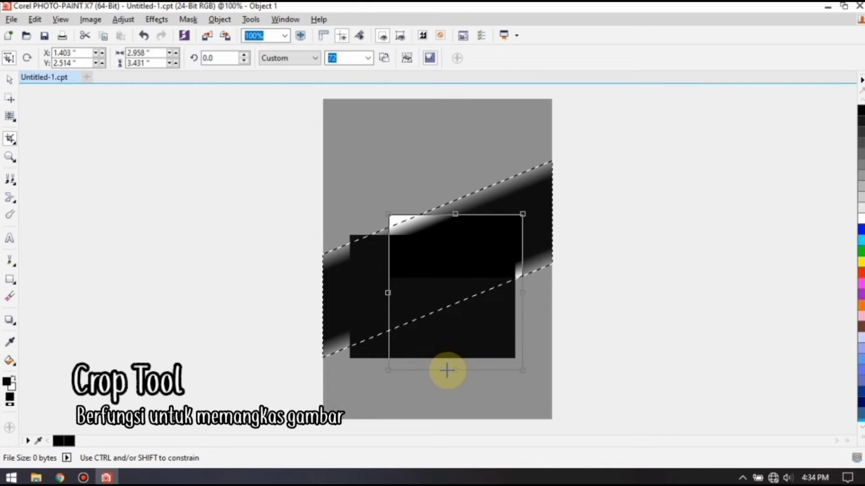
{"action": "left_click_drag", "start_coordinate": [455, 215], "coordinate": [455, 158]}
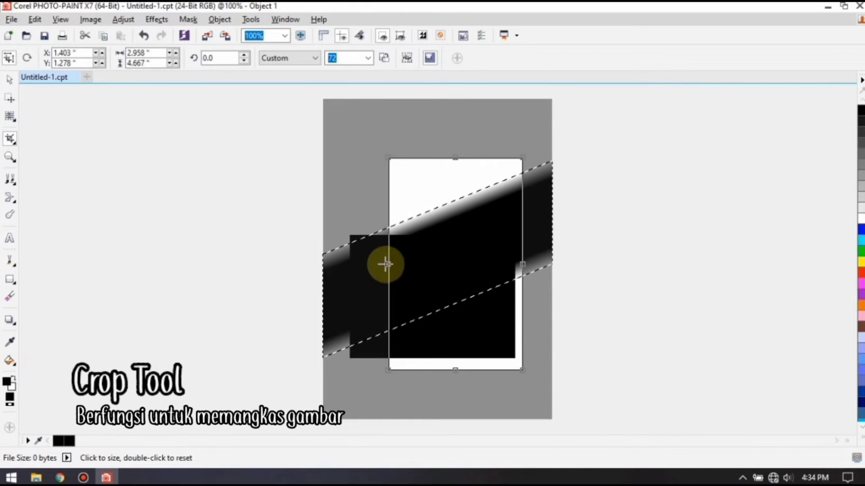
{"action": "left_click_drag", "start_coordinate": [385, 265], "coordinate": [361, 264]}
{"action": "double_click", "coordinate": [407, 201]}
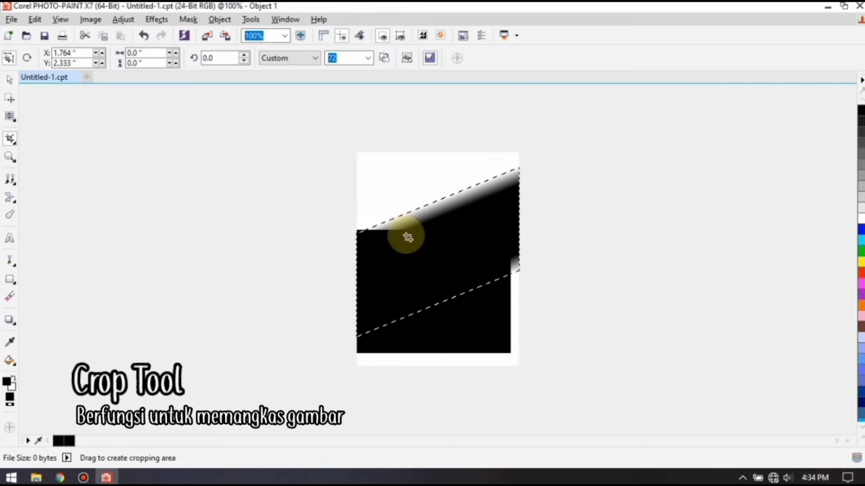
- Divide the cropped image into vertical strips with several slice lines using the Image Slicing tool
{"action": "left_click", "coordinate": [15, 145]}
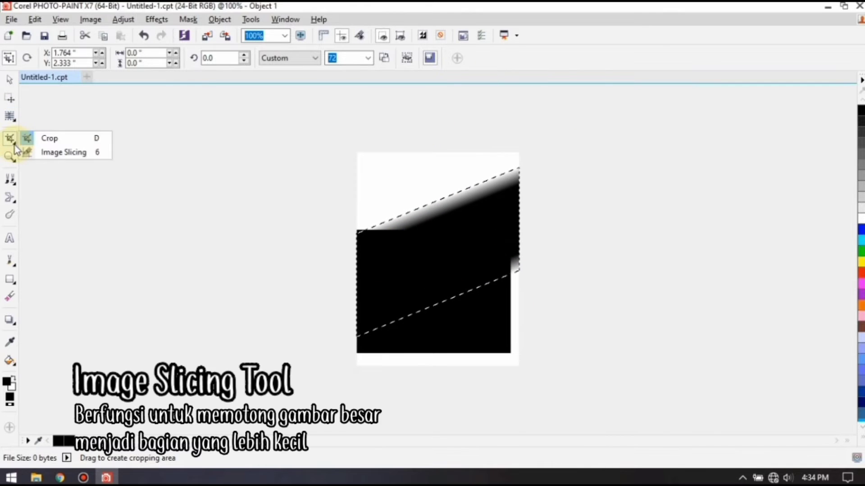
{"action": "left_click", "coordinate": [79, 155]}
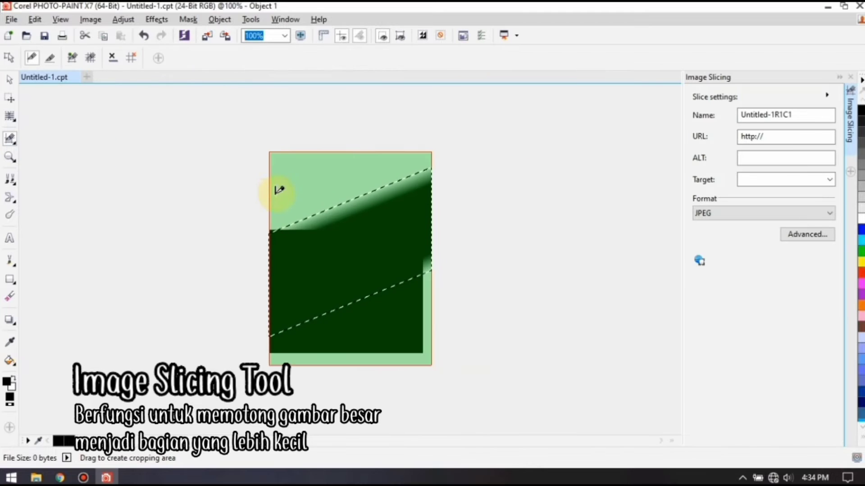
{"action": "left_click", "coordinate": [332, 190]}
{"action": "left_click", "coordinate": [359, 185]}
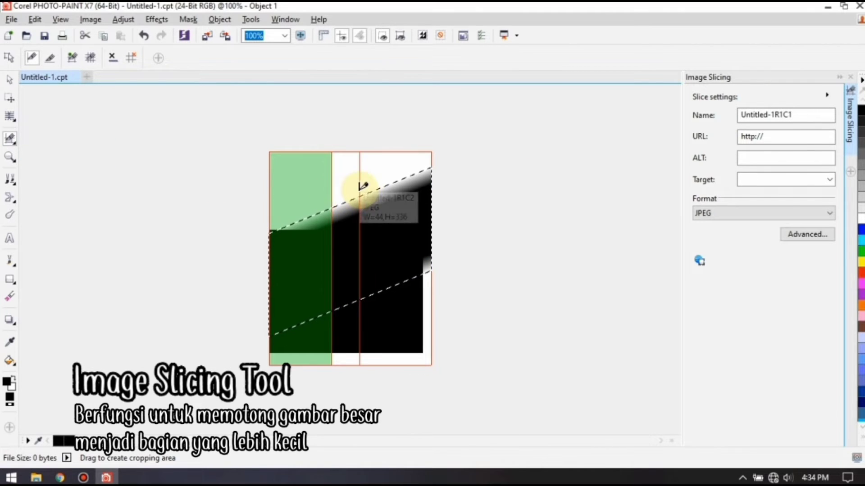
{"action": "left_click", "coordinate": [318, 182]}
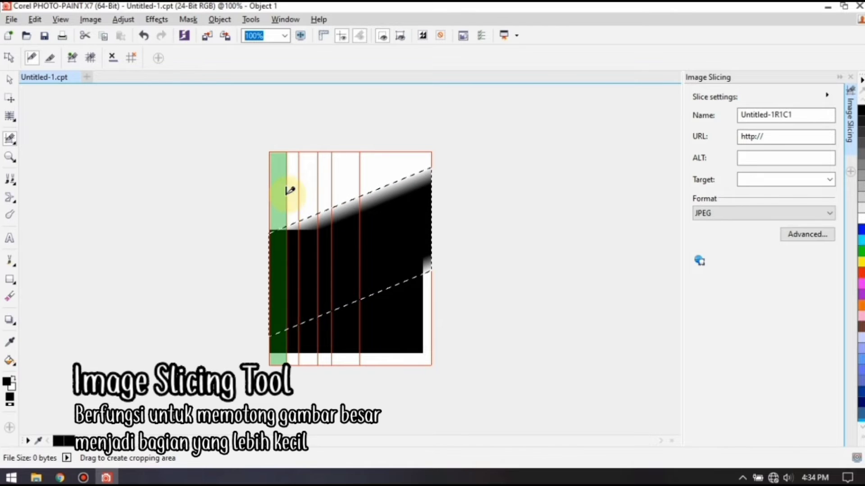
{"action": "left_click", "coordinate": [427, 264]}
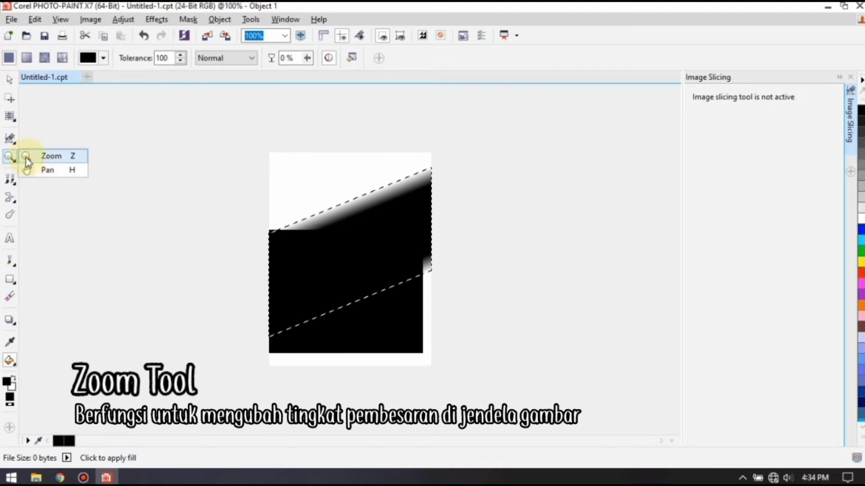
- Magnify the soft-edged black band with the Zoom tool and move the enlarged image around with the Pan tool
{"action": "left_click", "coordinate": [45, 157]}
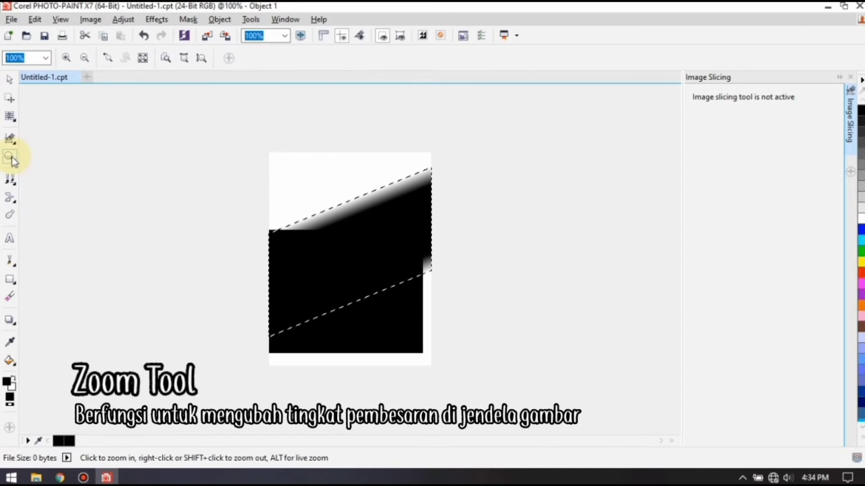
{"action": "double_click", "coordinate": [326, 192]}
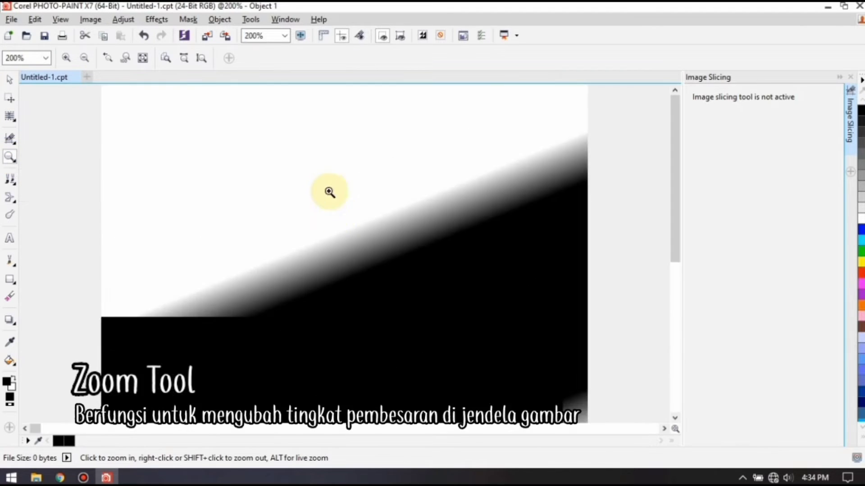
{"action": "left_click", "coordinate": [12, 158]}
{"action": "left_click", "coordinate": [48, 171]}
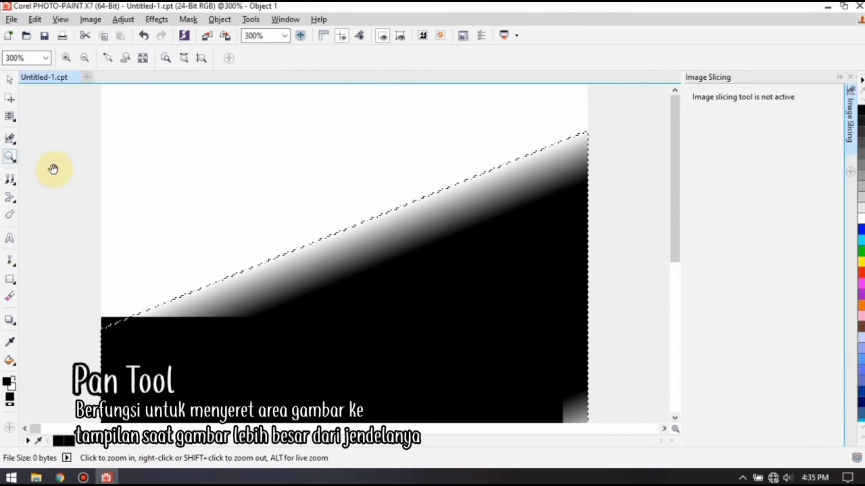
{"action": "left_click_drag", "start_coordinate": [309, 247], "coordinate": [542, 112]}
{"action": "scroll", "coordinate": [522, 247], "scroll_direction": "down", "scroll_amount": 1}
{"action": "left_click_drag", "start_coordinate": [455, 157], "coordinate": [466, 204]}
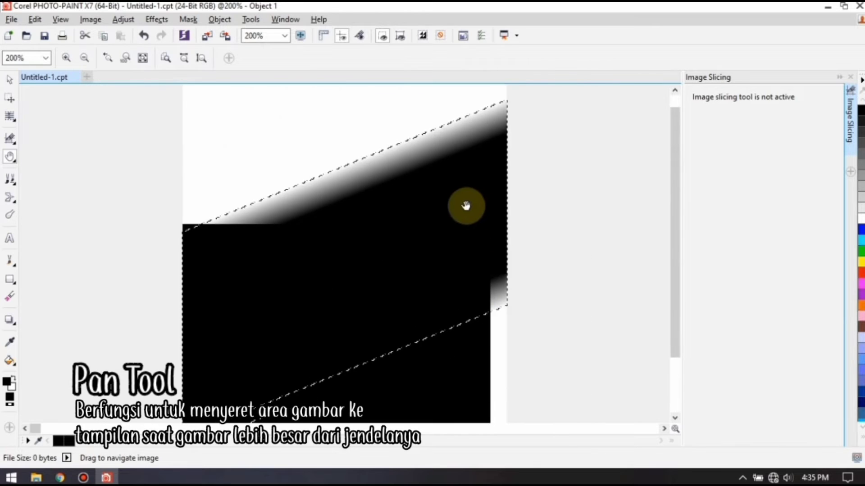
{"action": "scroll", "coordinate": [465, 205], "scroll_direction": "down", "scroll_amount": 1}
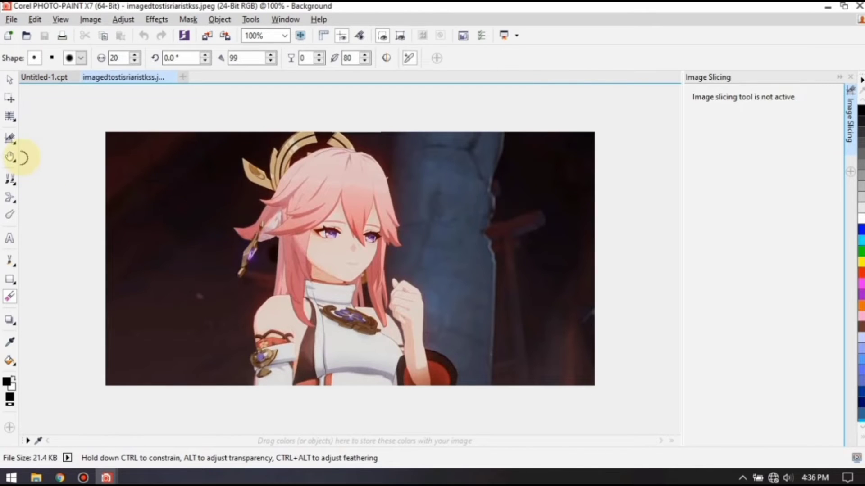
- Paint a duplicate of the pink-haired character's head beside the original using the Clone tool with Normal Clone at nib size 25
{"action": "left_click", "coordinate": [13, 182]}
{"action": "left_click", "coordinate": [13, 182]}
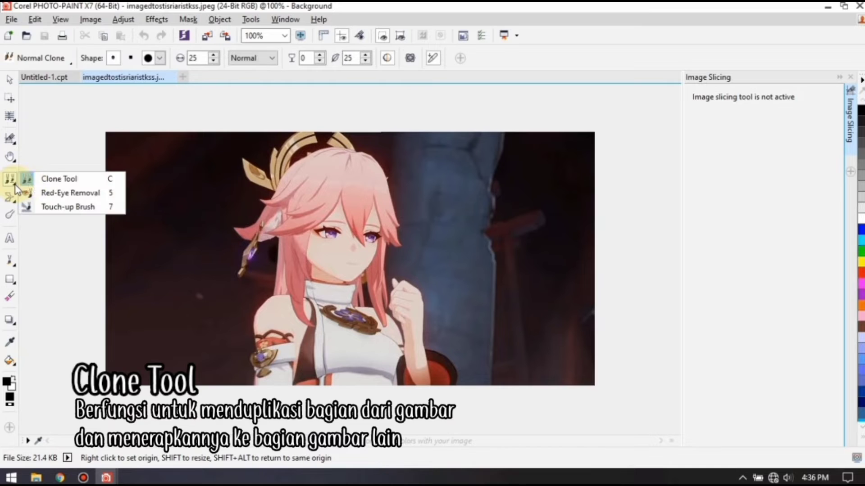
{"action": "left_click", "coordinate": [68, 181]}
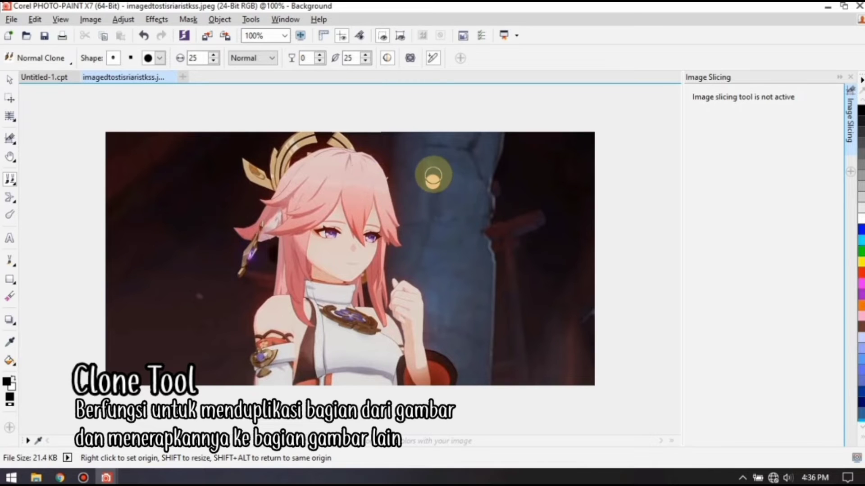
{"action": "left_click_drag", "start_coordinate": [431, 167], "coordinate": [408, 155]}
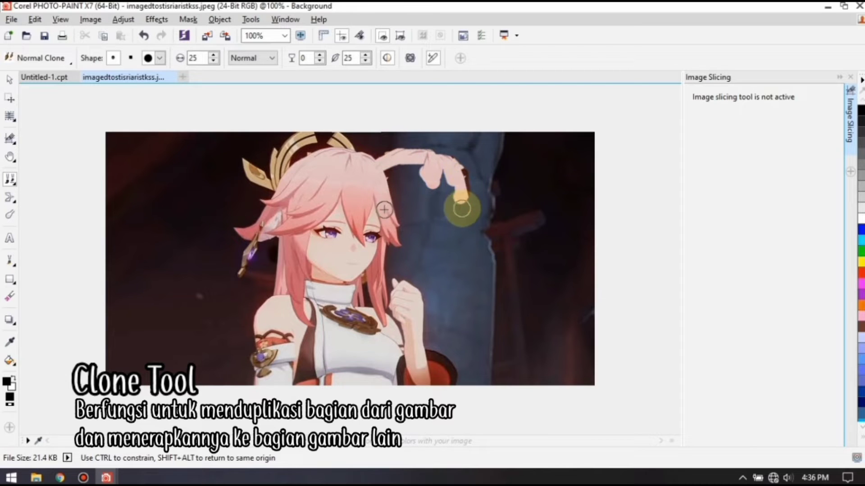
{"action": "mouse_move", "coordinate": [461, 209]}
{"action": "left_mouse_down"}
{"action": "mouse_move", "coordinate": [458, 238]}
{"action": "mouse_move", "coordinate": [422, 235]}
{"action": "mouse_move", "coordinate": [400, 229]}
{"action": "mouse_move", "coordinate": [426, 199]}
{"action": "left_mouse_up"}
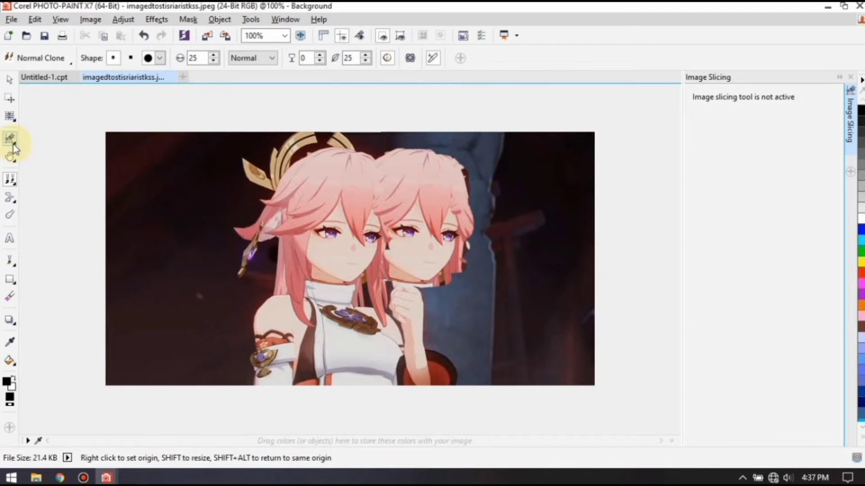
- Brush over the original character's long side hair and fringe with the Red-Eye Removal tool at nib size 20 and tolerance 3
{"action": "left_click", "coordinate": [17, 188]}
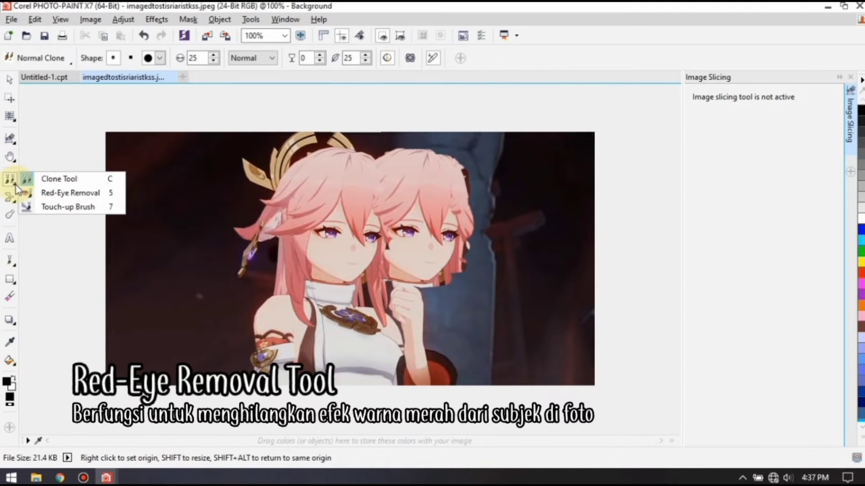
{"action": "left_click", "coordinate": [81, 196]}
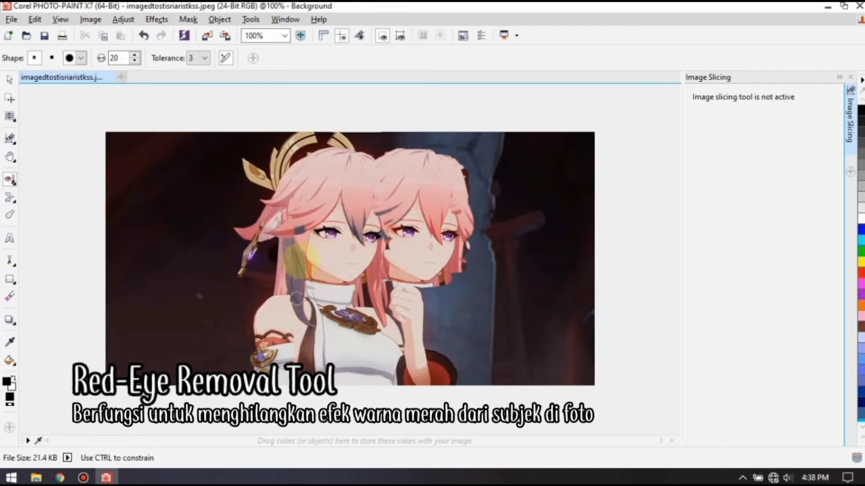
- Blend the eyes, faces and neck area of both heads with the Touch-up Brush at nib size 20 and Medium strength
{"action": "left_click", "coordinate": [16, 187]}
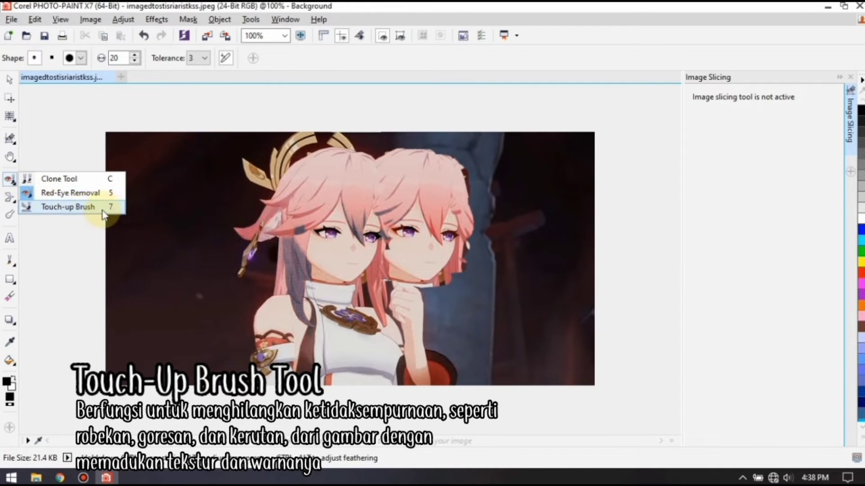
{"action": "left_click", "coordinate": [91, 212]}
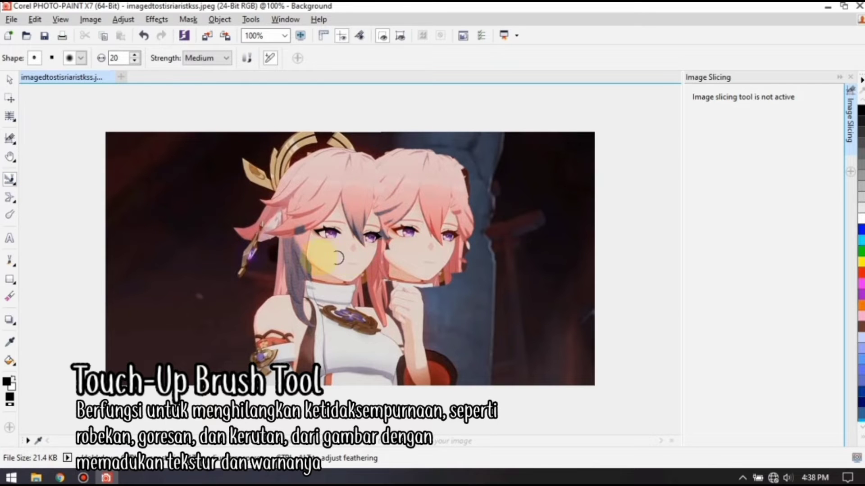
{"action": "left_click_drag", "start_coordinate": [324, 253], "coordinate": [337, 253]}
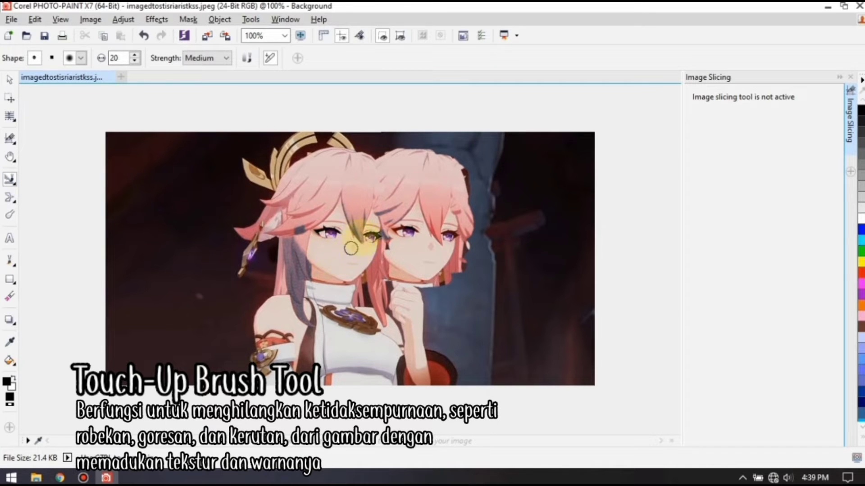
{"action": "mouse_move", "coordinate": [380, 236]}
{"action": "left_mouse_down"}
{"action": "mouse_move", "coordinate": [463, 244]}
{"action": "mouse_move", "coordinate": [322, 241]}
{"action": "mouse_move", "coordinate": [449, 228]}
{"action": "left_mouse_up"}
{"action": "left_click_drag", "start_coordinate": [338, 225], "coordinate": [295, 221]}
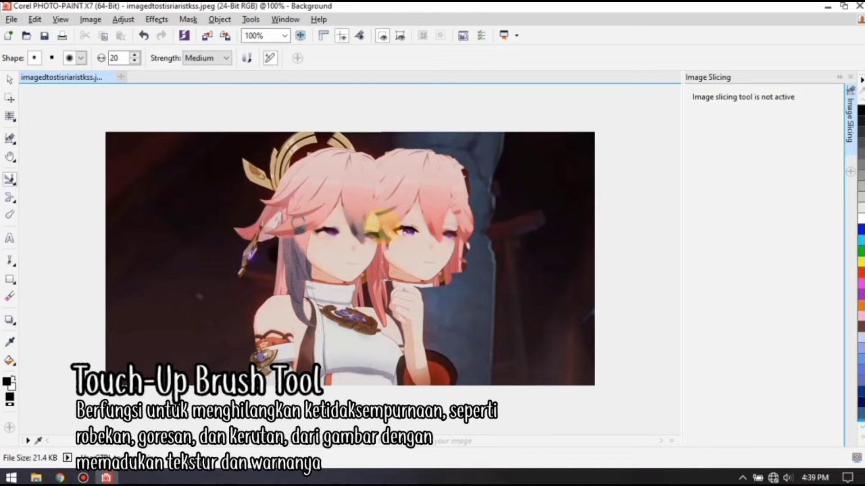
{"action": "left_click_drag", "start_coordinate": [333, 275], "coordinate": [285, 285]}
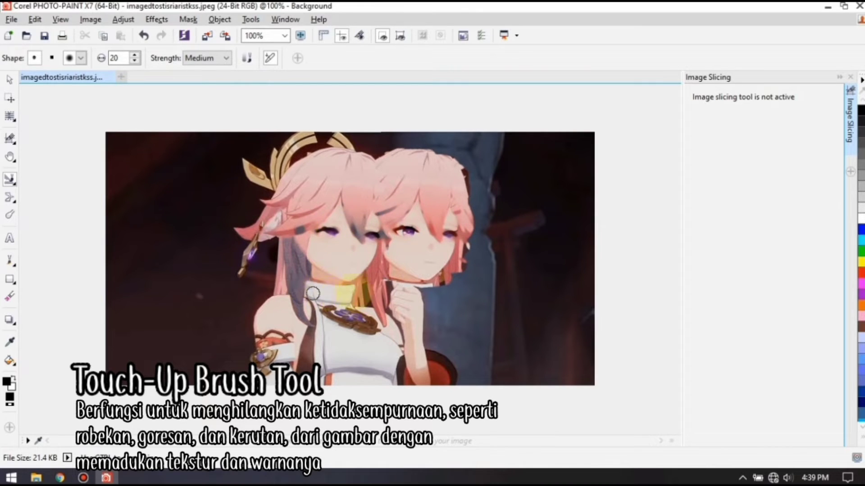
- Smear the original character's outer hair tips and the cloned face with the Liquid Smear tool at nib size 20 and pressure 50
{"action": "left_click", "coordinate": [13, 184]}
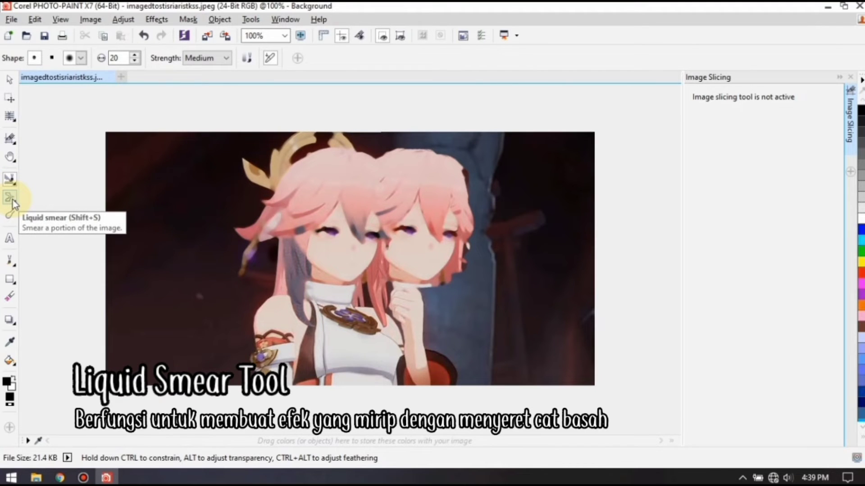
{"action": "left_click", "coordinate": [14, 203]}
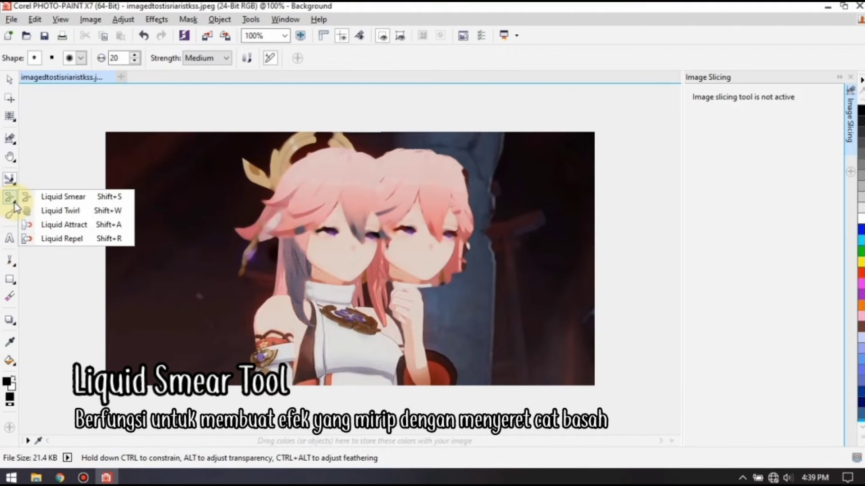
{"action": "left_click", "coordinate": [43, 198]}
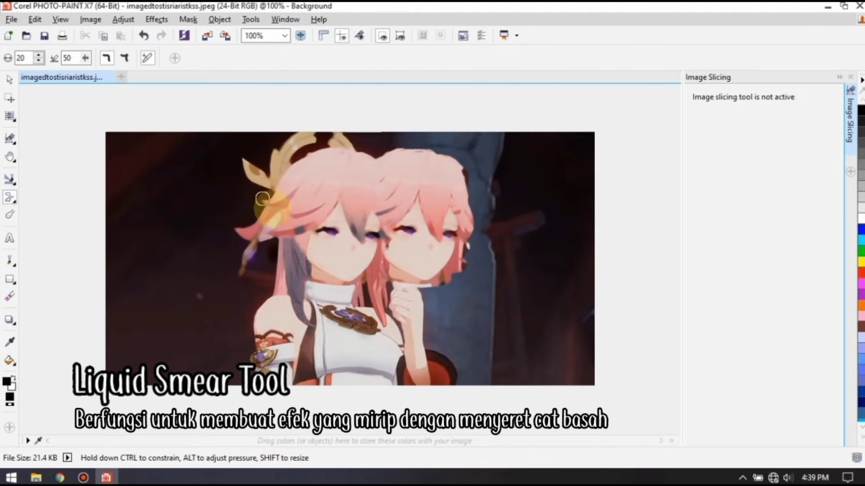
{"action": "mouse_move", "coordinate": [263, 198]}
{"action": "left_mouse_down"}
{"action": "mouse_move", "coordinate": [282, 221]}
{"action": "mouse_move", "coordinate": [251, 214]}
{"action": "mouse_move", "coordinate": [276, 254]}
{"action": "mouse_move", "coordinate": [249, 215]}
{"action": "mouse_move", "coordinate": [252, 270]}
{"action": "left_mouse_up"}
{"action": "left_click_drag", "start_coordinate": [250, 212], "coordinate": [261, 293]}
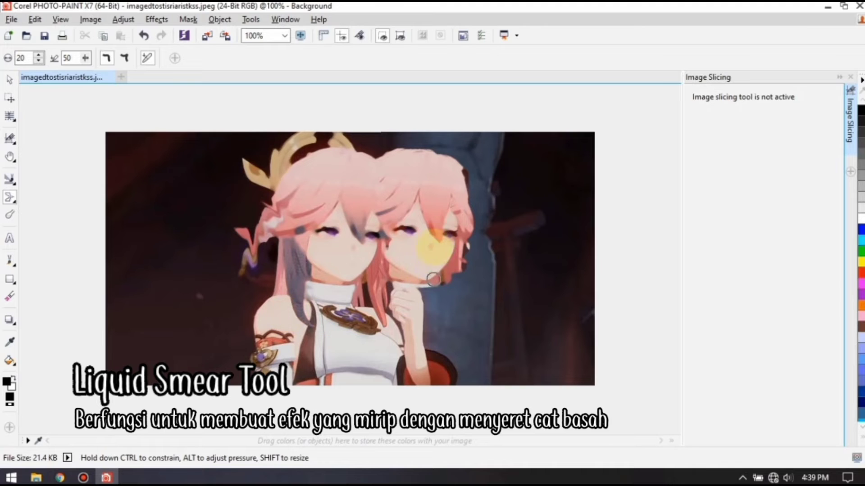
{"action": "mouse_move", "coordinate": [433, 279]}
{"action": "left_mouse_down"}
{"action": "mouse_move", "coordinate": [443, 206]}
{"action": "mouse_move", "coordinate": [469, 186]}
{"action": "mouse_move", "coordinate": [444, 176]}
{"action": "left_mouse_up"}
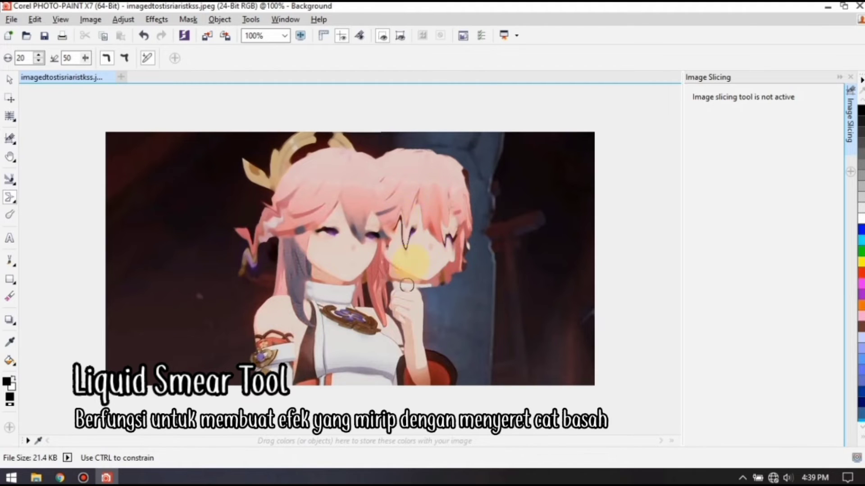
{"action": "mouse_move", "coordinate": [407, 285]}
{"action": "left_mouse_down"}
{"action": "mouse_move", "coordinate": [443, 314]}
{"action": "mouse_move", "coordinate": [429, 199]}
{"action": "mouse_move", "coordinate": [434, 296]}
{"action": "mouse_move", "coordinate": [433, 203]}
{"action": "mouse_move", "coordinate": [446, 248]}
{"action": "mouse_move", "coordinate": [427, 248]}
{"action": "mouse_move", "coordinate": [464, 361]}
{"action": "left_mouse_up"}
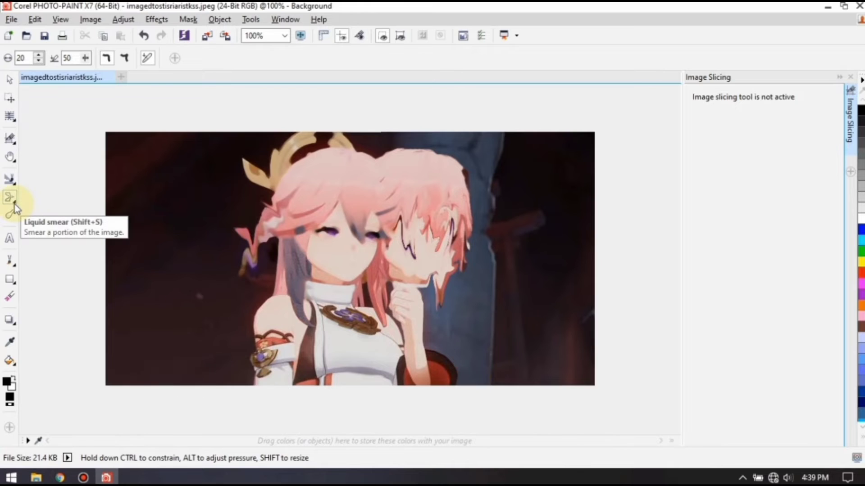
- Swirl the original character's eye, the neck area and the cloned face with the Liquid Twirl tool at nib size 29 and rate 50
{"action": "left_click", "coordinate": [15, 204]}
{"action": "left_click", "coordinate": [87, 212]}
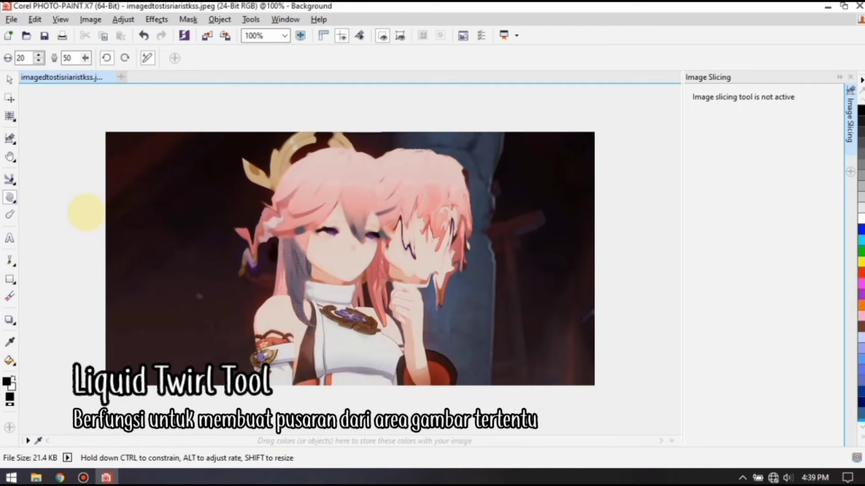
{"action": "left_click_drag", "start_coordinate": [338, 231], "coordinate": [338, 231]}
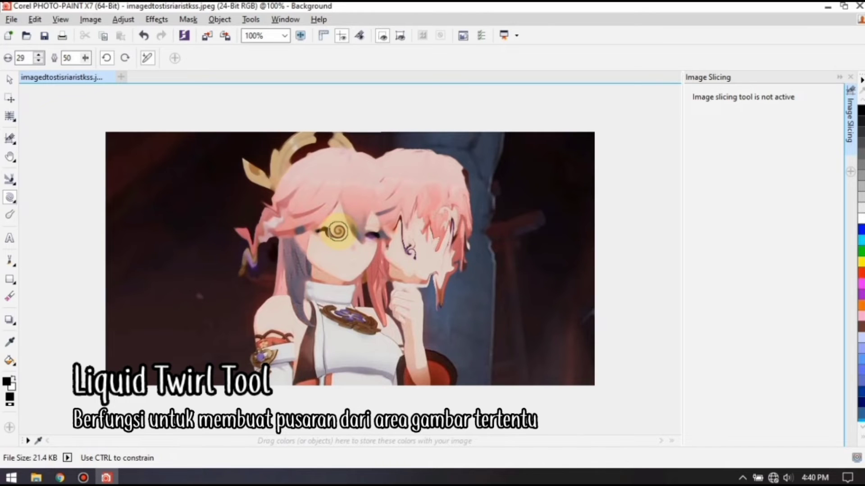
{"action": "left_click_drag", "start_coordinate": [338, 231], "coordinate": [337, 231]}
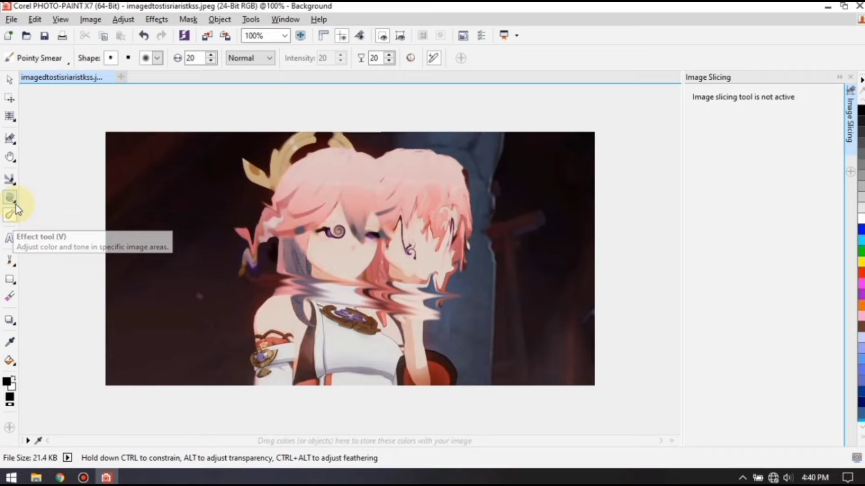
- Pull the pixels of the original character's eyes inward with the Liquid Attract tool at nib size 29 and rate 20
{"action": "left_click", "coordinate": [15, 204]}
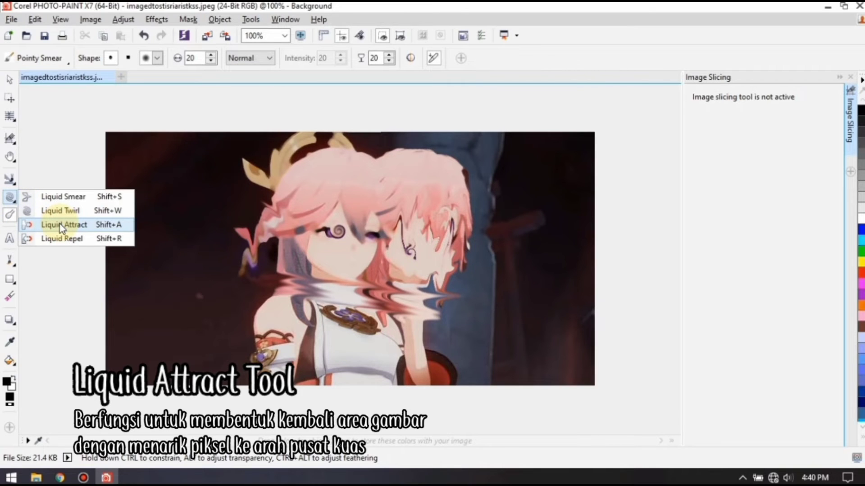
{"action": "left_click", "coordinate": [79, 230]}
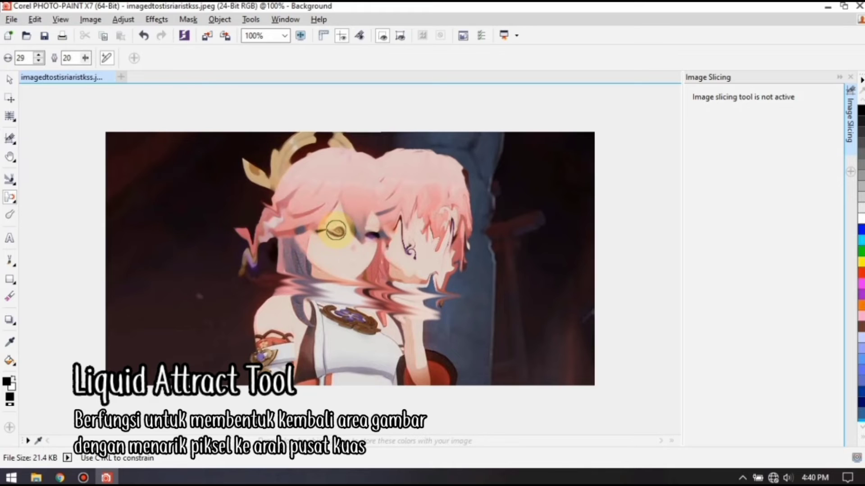
{"action": "mouse_move", "coordinate": [336, 230]}
{"action": "left_mouse_down"}
{"action": "mouse_move", "coordinate": [388, 268]}
{"action": "mouse_move", "coordinate": [370, 235]}
{"action": "left_mouse_up"}
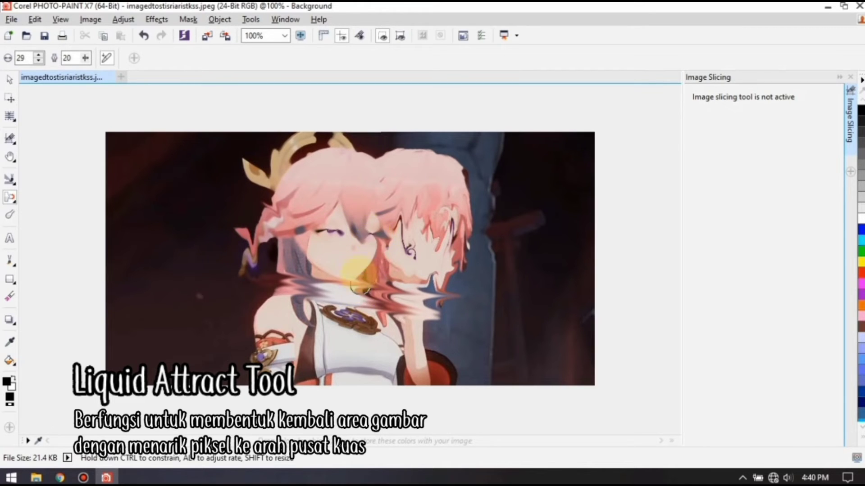
- Push the original character's outer hair tip apart with the Liquid Repel tool at nib size 40 and rate 20
{"action": "left_click", "coordinate": [17, 204]}
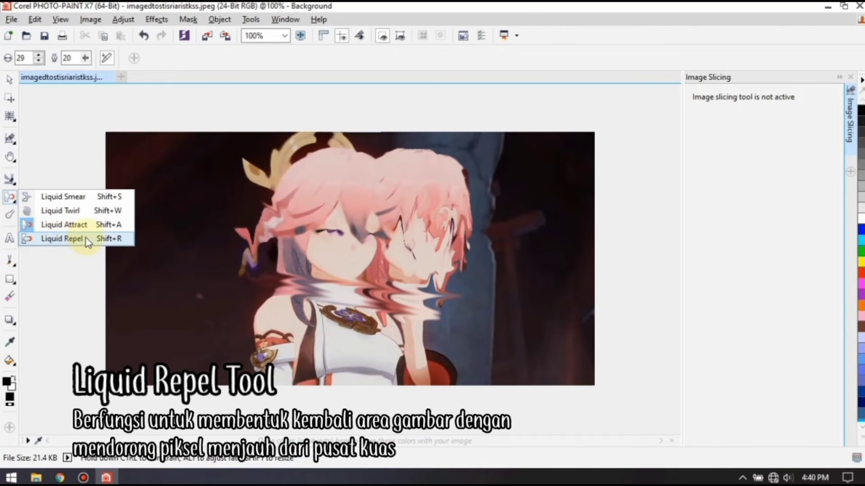
{"action": "left_click", "coordinate": [62, 238]}
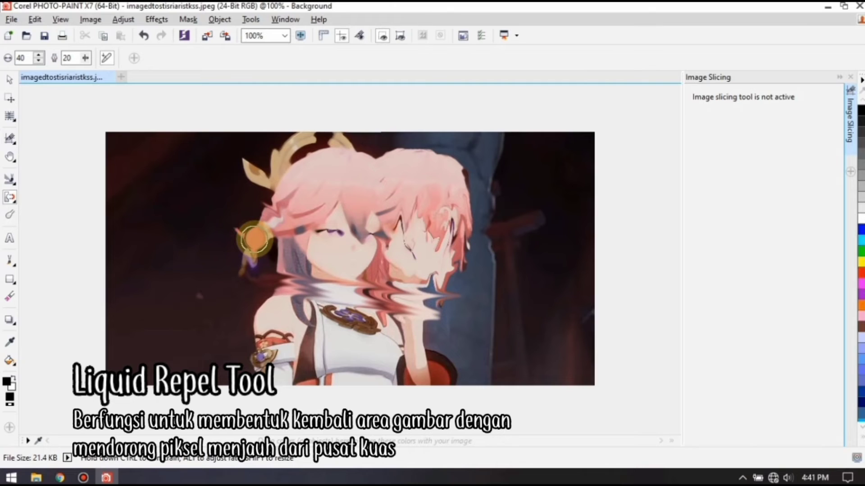
{"action": "left_click_drag", "start_coordinate": [255, 239], "coordinate": [247, 219]}
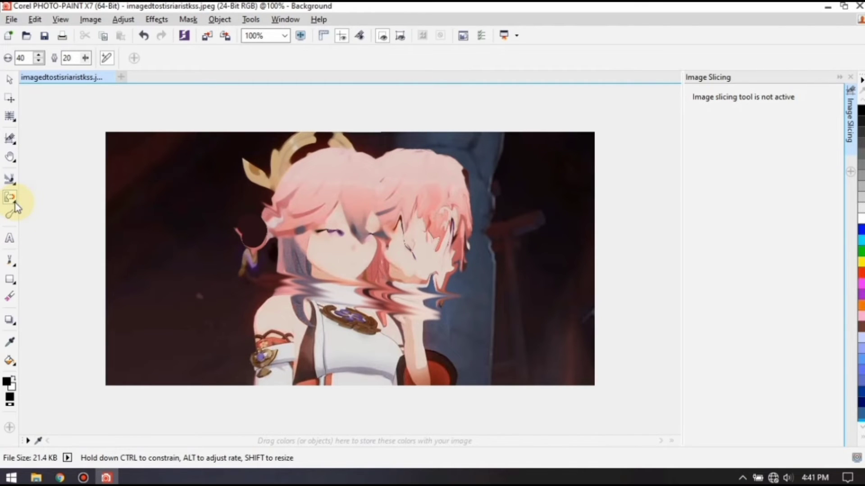
- Brush over the hair ornament and the upper arm with the Effect tool using the Pointy Smear brush at nib size 20
{"action": "left_click", "coordinate": [13, 216]}
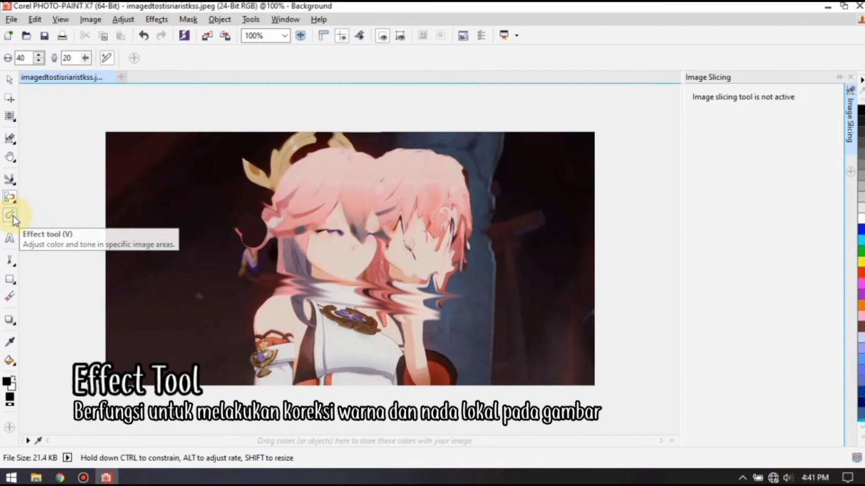
{"action": "left_click", "coordinate": [13, 216]}
{"action": "mouse_move", "coordinate": [251, 284]}
{"action": "left_mouse_down"}
{"action": "mouse_move", "coordinate": [272, 235]}
{"action": "mouse_move", "coordinate": [263, 231]}
{"action": "mouse_move", "coordinate": [275, 263]}
{"action": "mouse_move", "coordinate": [262, 230]}
{"action": "mouse_move", "coordinate": [261, 270]}
{"action": "mouse_move", "coordinate": [277, 314]}
{"action": "mouse_move", "coordinate": [254, 256]}
{"action": "left_mouse_up"}
{"action": "mouse_move", "coordinate": [269, 354]}
{"action": "left_mouse_down"}
{"action": "mouse_move", "coordinate": [213, 332]}
{"action": "mouse_move", "coordinate": [504, 328]}
{"action": "mouse_move", "coordinate": [216, 324]}
{"action": "mouse_move", "coordinate": [533, 343]}
{"action": "mouse_move", "coordinate": [222, 354]}
{"action": "mouse_move", "coordinate": [474, 357]}
{"action": "mouse_move", "coordinate": [235, 362]}
{"action": "mouse_move", "coordinate": [483, 384]}
{"action": "mouse_move", "coordinate": [216, 373]}
{"action": "left_mouse_up"}
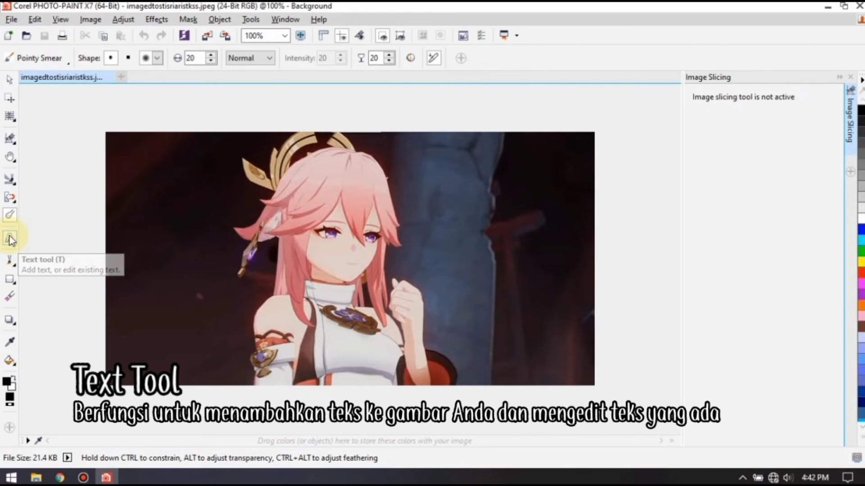
- Add the text "Yae Miko" in Arial 16 pt and move it over the character's chest
{"action": "left_click", "coordinate": [9, 237]}
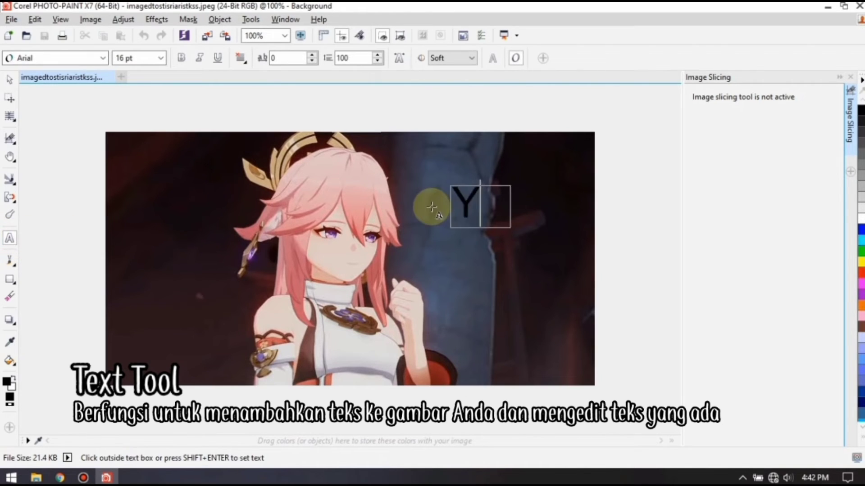
{"action": "type", "text": "e M"}
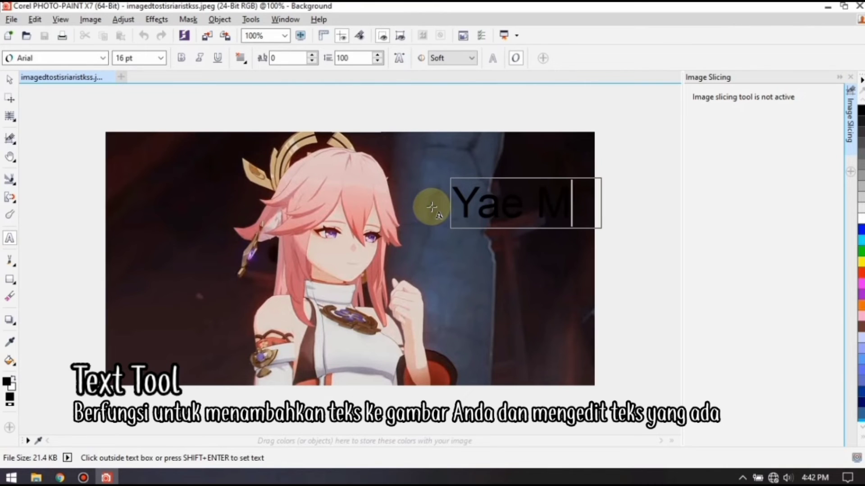
{"action": "type", "text": "iko"}
{"action": "left_click", "coordinate": [465, 228]}
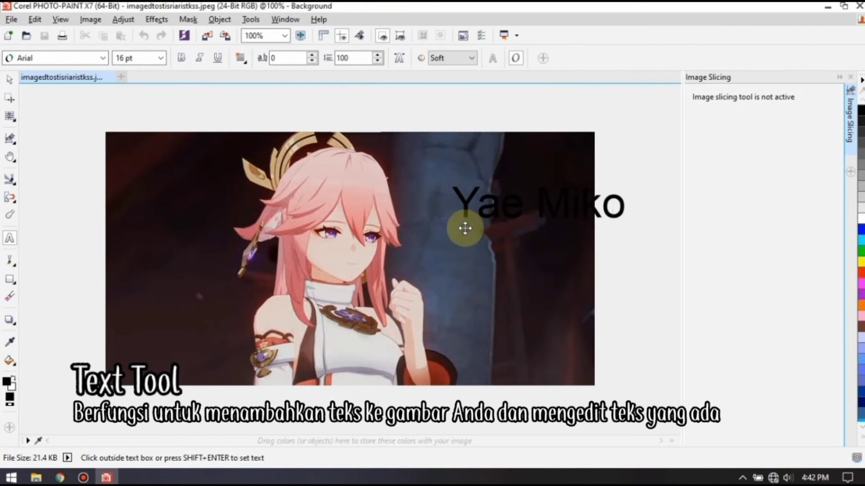
{"action": "left_click_drag", "start_coordinate": [456, 265], "coordinate": [413, 303]}
{"action": "left_click_drag", "start_coordinate": [456, 265], "coordinate": [310, 372]}
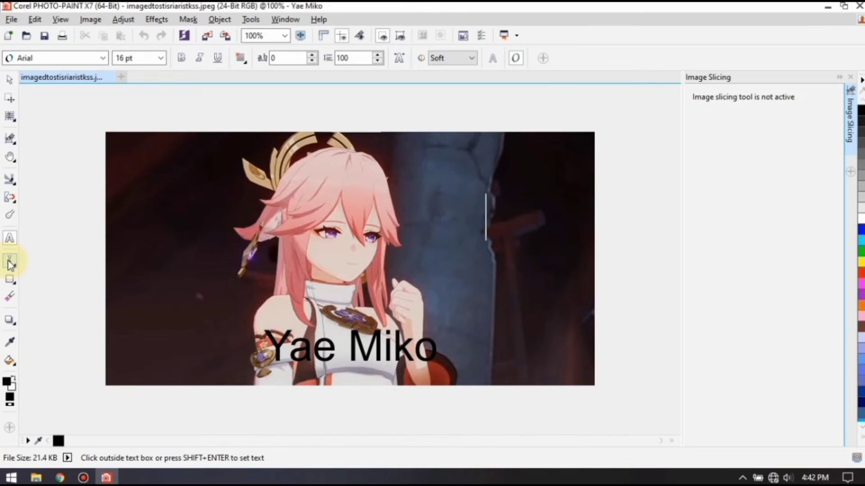
- Handwrite "Yae" and "miko" in black on either side of the character with the Paint tool's Quick Doodler brush at nib size 20
{"action": "left_click", "coordinate": [15, 266]}
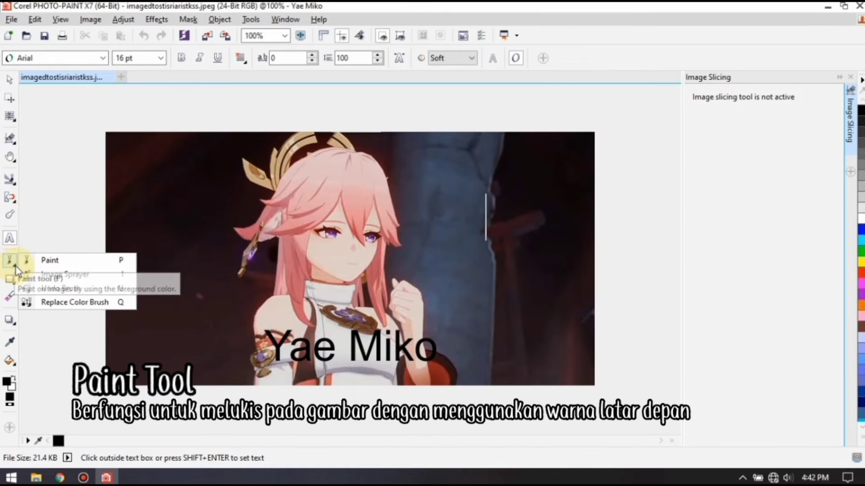
{"action": "left_click", "coordinate": [68, 264]}
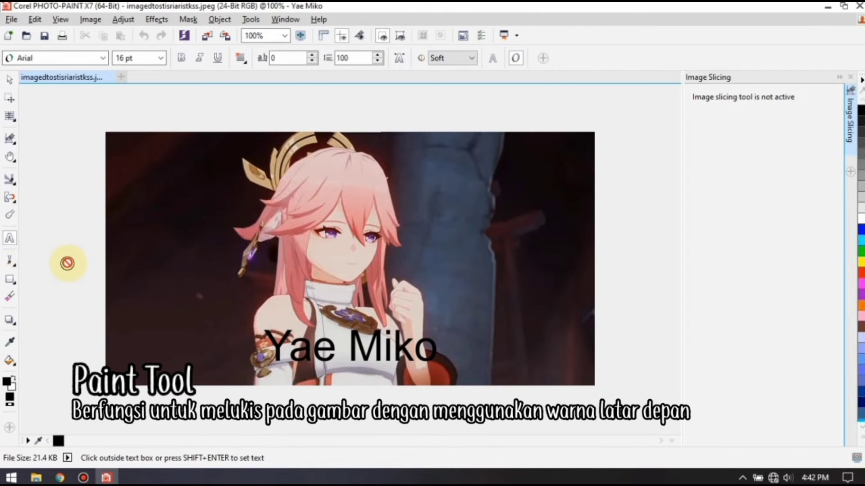
{"action": "mouse_move", "coordinate": [170, 205]}
{"action": "left_mouse_down"}
{"action": "mouse_move", "coordinate": [162, 244]}
{"action": "mouse_move", "coordinate": [169, 280]}
{"action": "left_mouse_up"}
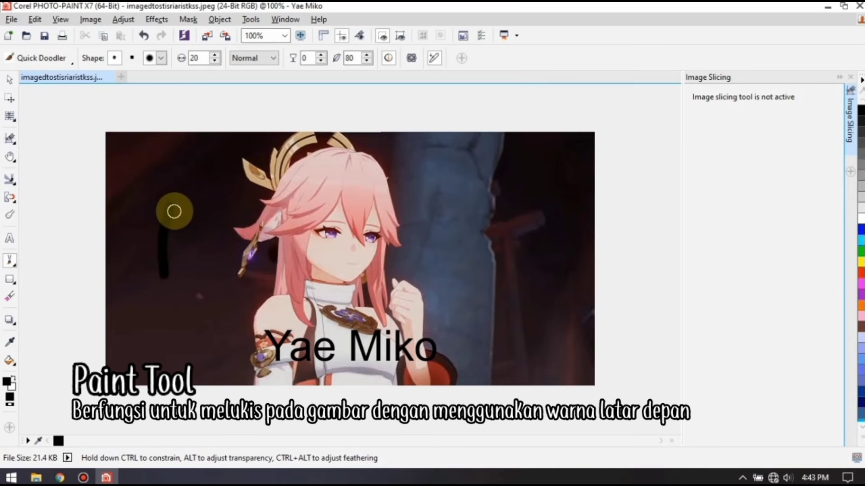
{"action": "mouse_move", "coordinate": [145, 204]}
{"action": "left_mouse_down"}
{"action": "mouse_move", "coordinate": [187, 284]}
{"action": "mouse_move", "coordinate": [229, 282]}
{"action": "mouse_move", "coordinate": [234, 265]}
{"action": "mouse_move", "coordinate": [276, 282]}
{"action": "left_mouse_up"}
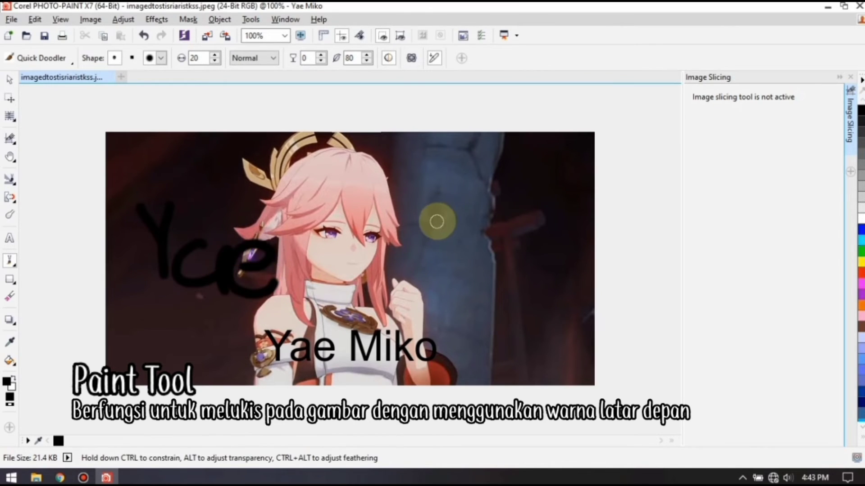
{"action": "mouse_move", "coordinate": [436, 220]}
{"action": "left_mouse_down"}
{"action": "mouse_move", "coordinate": [452, 241]}
{"action": "mouse_move", "coordinate": [451, 213]}
{"action": "mouse_move", "coordinate": [472, 240]}
{"action": "mouse_move", "coordinate": [482, 214]}
{"action": "mouse_move", "coordinate": [484, 241]}
{"action": "mouse_move", "coordinate": [502, 200]}
{"action": "mouse_move", "coordinate": [517, 256]}
{"action": "left_mouse_up"}
{"action": "mouse_move", "coordinate": [538, 205]}
{"action": "left_mouse_down"}
{"action": "mouse_move", "coordinate": [527, 241]}
{"action": "mouse_move", "coordinate": [555, 189]}
{"action": "left_mouse_up"}
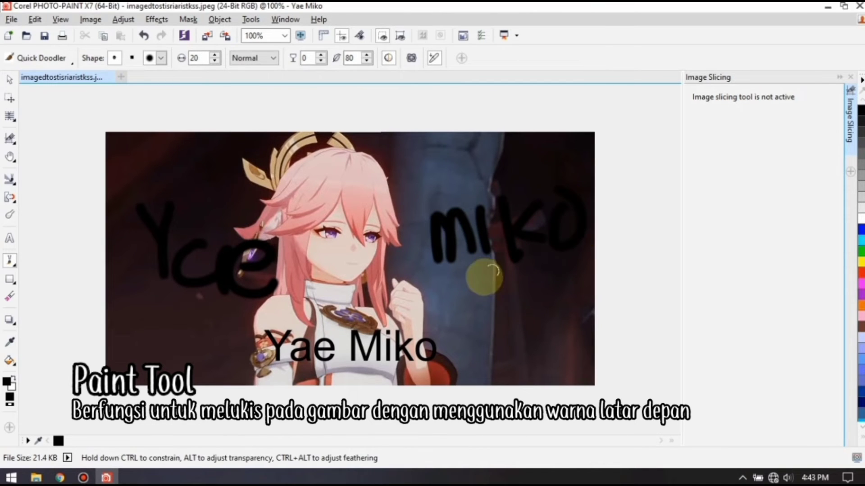
- Spray a ring of hearts around the character with the Image Sprayer at size 100 in random order
{"action": "left_click", "coordinate": [15, 267]}
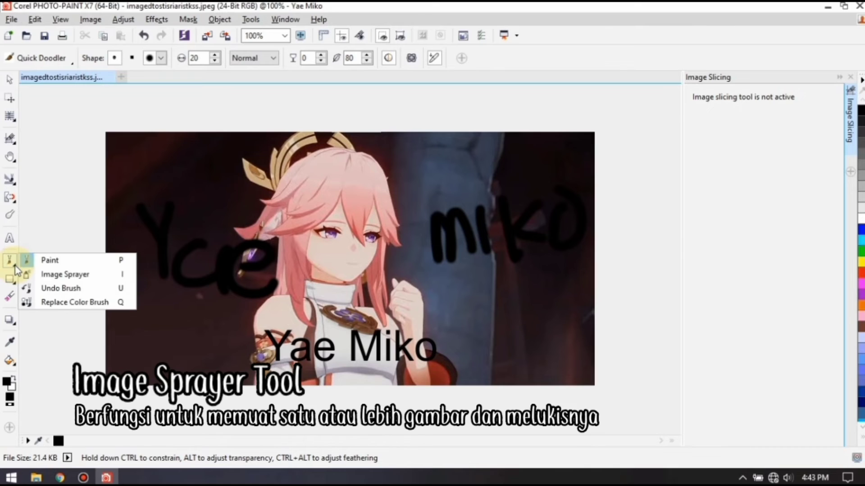
{"action": "left_click", "coordinate": [67, 275]}
{"action": "mouse_move", "coordinate": [301, 142]}
{"action": "left_mouse_down"}
{"action": "mouse_move", "coordinate": [249, 149]}
{"action": "mouse_move", "coordinate": [217, 272]}
{"action": "mouse_move", "coordinate": [263, 329]}
{"action": "mouse_move", "coordinate": [391, 324]}
{"action": "mouse_move", "coordinate": [428, 298]}
{"action": "mouse_move", "coordinate": [424, 210]}
{"action": "mouse_move", "coordinate": [405, 169]}
{"action": "mouse_move", "coordinate": [323, 130]}
{"action": "mouse_move", "coordinate": [261, 150]}
{"action": "left_mouse_up"}
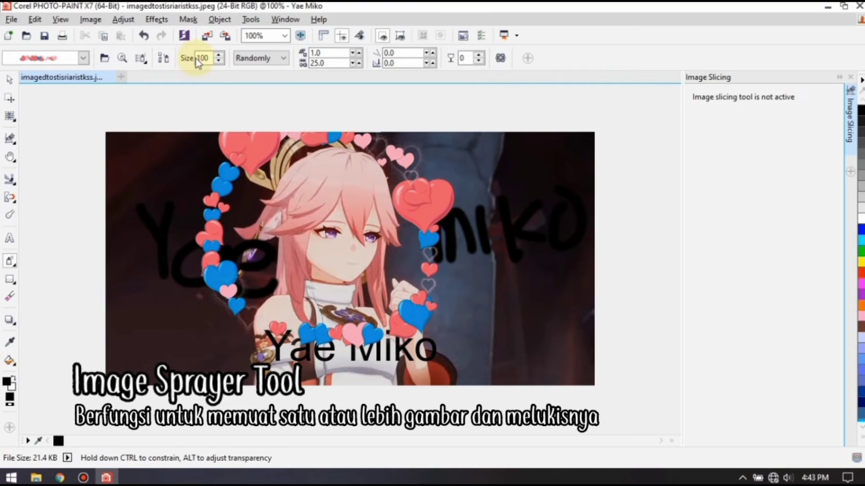
- Erase the sprayed hearts around the character with the Undo Brush at nib size 40
{"action": "left_click", "coordinate": [12, 263]}
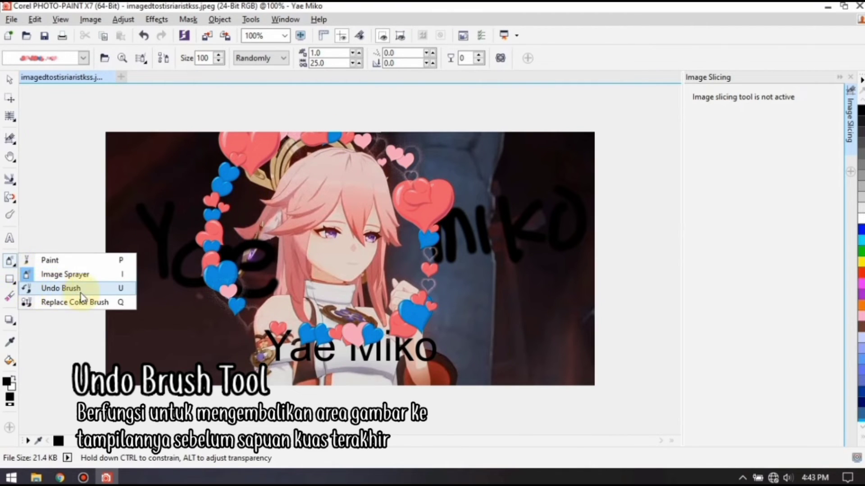
{"action": "left_click", "coordinate": [79, 288]}
{"action": "mouse_move", "coordinate": [225, 289]}
{"action": "left_mouse_down"}
{"action": "mouse_move", "coordinate": [207, 139]}
{"action": "mouse_move", "coordinate": [228, 135]}
{"action": "mouse_move", "coordinate": [243, 151]}
{"action": "mouse_move", "coordinate": [181, 160]}
{"action": "left_mouse_up"}
{"action": "mouse_move", "coordinate": [480, 184]}
{"action": "left_mouse_down"}
{"action": "mouse_move", "coordinate": [416, 198]}
{"action": "mouse_move", "coordinate": [435, 165]}
{"action": "mouse_move", "coordinate": [435, 207]}
{"action": "mouse_move", "coordinate": [495, 202]}
{"action": "mouse_move", "coordinate": [481, 203]}
{"action": "mouse_move", "coordinate": [429, 267]}
{"action": "mouse_move", "coordinate": [443, 241]}
{"action": "mouse_move", "coordinate": [426, 239]}
{"action": "mouse_move", "coordinate": [446, 312]}
{"action": "mouse_move", "coordinate": [482, 335]}
{"action": "mouse_move", "coordinate": [404, 335]}
{"action": "mouse_move", "coordinate": [475, 325]}
{"action": "mouse_move", "coordinate": [462, 305]}
{"action": "mouse_move", "coordinate": [232, 316]}
{"action": "mouse_move", "coordinate": [172, 290]}
{"action": "mouse_move", "coordinate": [252, 305]}
{"action": "mouse_move", "coordinate": [305, 295]}
{"action": "mouse_move", "coordinate": [198, 264]}
{"action": "mouse_move", "coordinate": [305, 270]}
{"action": "mouse_move", "coordinate": [181, 286]}
{"action": "mouse_move", "coordinate": [173, 259]}
{"action": "mouse_move", "coordinate": [218, 183]}
{"action": "left_mouse_up"}
- Brush over the "Yae Miko" text and the handwritten "Yae" with the Replace Color Brush at nib size 20 and tolerance 10
{"action": "left_click", "coordinate": [14, 266]}
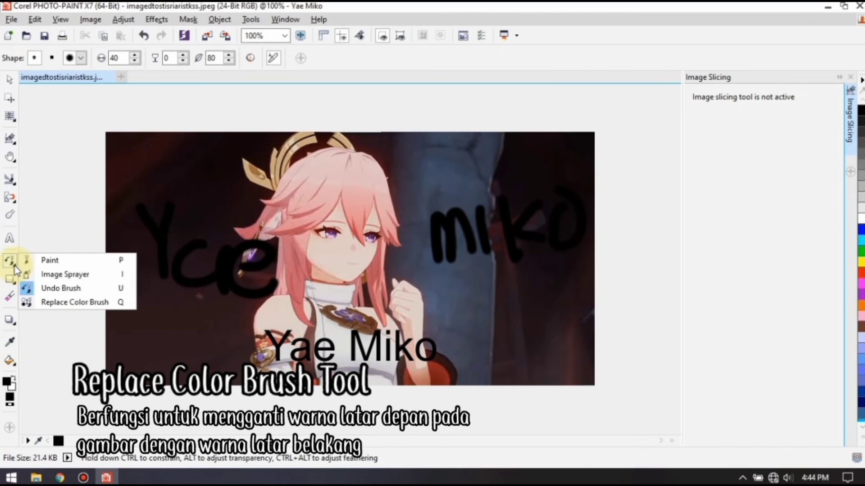
{"action": "left_click", "coordinate": [94, 303]}
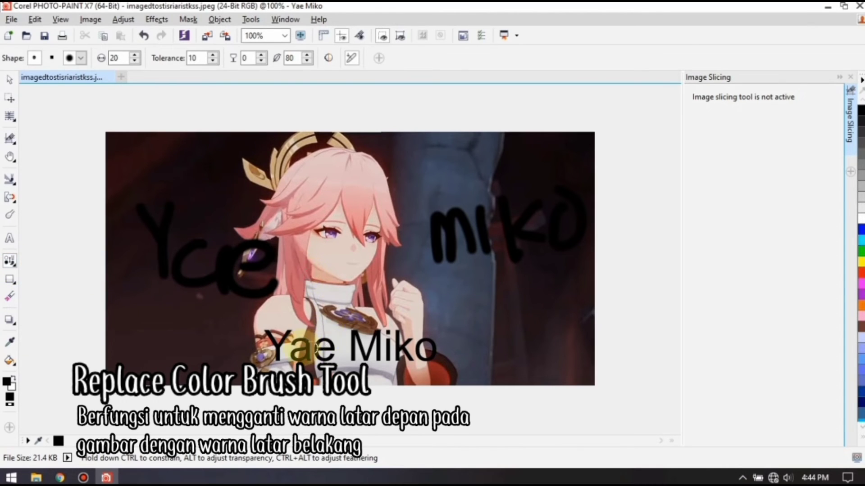
{"action": "mouse_move", "coordinate": [299, 345]}
{"action": "left_mouse_down"}
{"action": "mouse_move", "coordinate": [271, 321]}
{"action": "mouse_move", "coordinate": [266, 303]}
{"action": "left_mouse_up"}
{"action": "mouse_move", "coordinate": [257, 265]}
{"action": "left_mouse_down"}
{"action": "mouse_move", "coordinate": [257, 293]}
{"action": "mouse_move", "coordinate": [267, 277]}
{"action": "mouse_move", "coordinate": [253, 292]}
{"action": "mouse_move", "coordinate": [223, 292]}
{"action": "mouse_move", "coordinate": [228, 297]}
{"action": "mouse_move", "coordinate": [284, 273]}
{"action": "mouse_move", "coordinate": [211, 275]}
{"action": "mouse_move", "coordinate": [283, 253]}
{"action": "mouse_move", "coordinate": [259, 243]}
{"action": "mouse_move", "coordinate": [198, 273]}
{"action": "mouse_move", "coordinate": [221, 290]}
{"action": "mouse_move", "coordinate": [220, 280]}
{"action": "mouse_move", "coordinate": [204, 282]}
{"action": "mouse_move", "coordinate": [223, 277]}
{"action": "mouse_move", "coordinate": [172, 258]}
{"action": "mouse_move", "coordinate": [211, 243]}
{"action": "mouse_move", "coordinate": [187, 241]}
{"action": "mouse_move", "coordinate": [220, 232]}
{"action": "mouse_move", "coordinate": [186, 221]}
{"action": "mouse_move", "coordinate": [209, 207]}
{"action": "mouse_move", "coordinate": [148, 204]}
{"action": "mouse_move", "coordinate": [157, 216]}
{"action": "mouse_move", "coordinate": [184, 214]}
{"action": "mouse_move", "coordinate": [158, 226]}
{"action": "mouse_move", "coordinate": [160, 277]}
{"action": "mouse_move", "coordinate": [174, 266]}
{"action": "mouse_move", "coordinate": [169, 282]}
{"action": "mouse_move", "coordinate": [151, 216]}
{"action": "mouse_move", "coordinate": [195, 262]}
{"action": "left_mouse_up"}
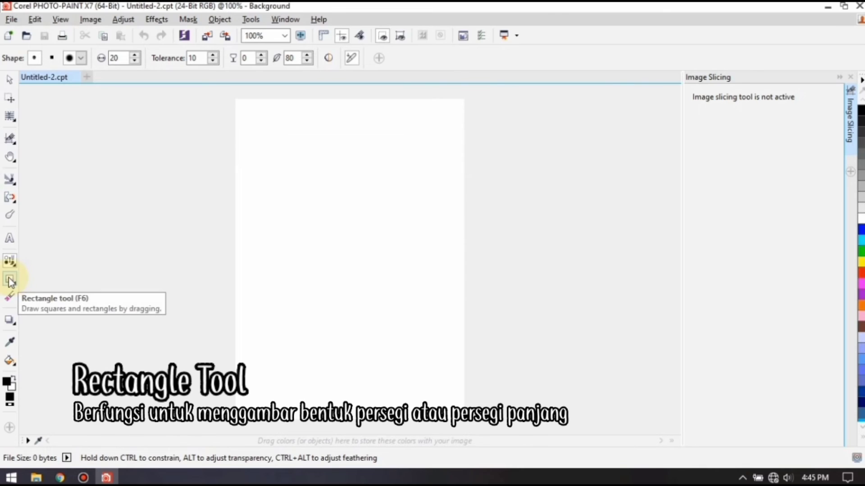
- Draw a black-filled upright rectangle without outline near the middle of the blank page
{"action": "left_click", "coordinate": [10, 281]}
{"action": "left_click", "coordinate": [15, 286]}
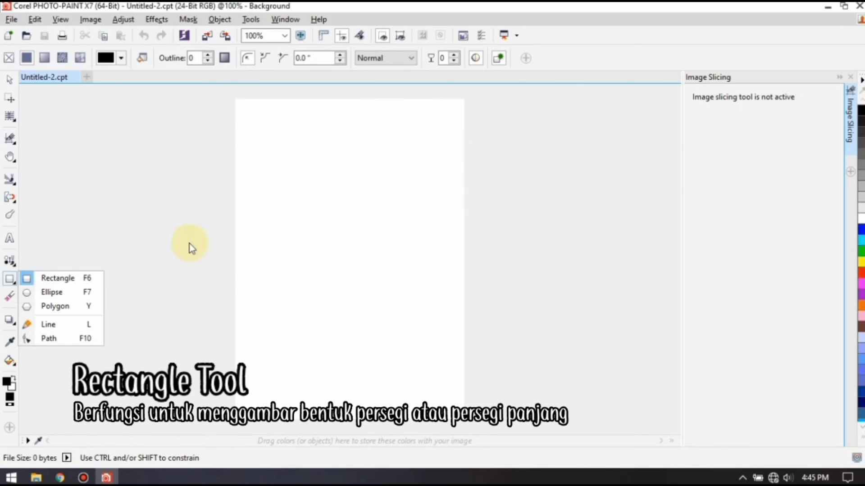
{"action": "left_click_drag", "start_coordinate": [296, 171], "coordinate": [387, 289]}
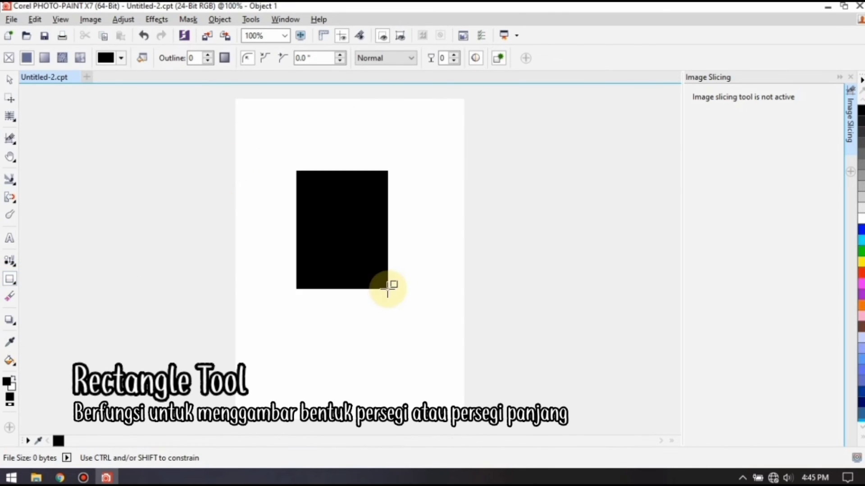
- Draw a small, wide black-filled ellipse below the rectangle's left side
{"action": "left_click", "coordinate": [16, 286]}
{"action": "left_click", "coordinate": [52, 292]}
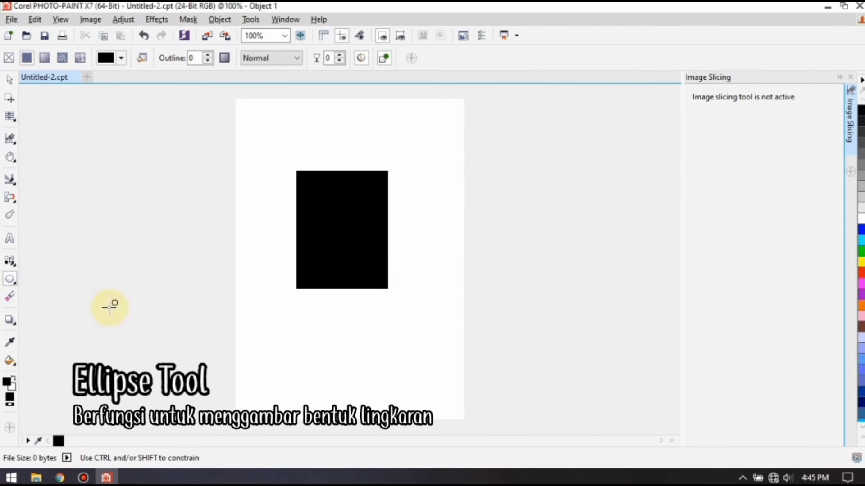
{"action": "left_click_drag", "start_coordinate": [263, 323], "coordinate": [327, 358]}
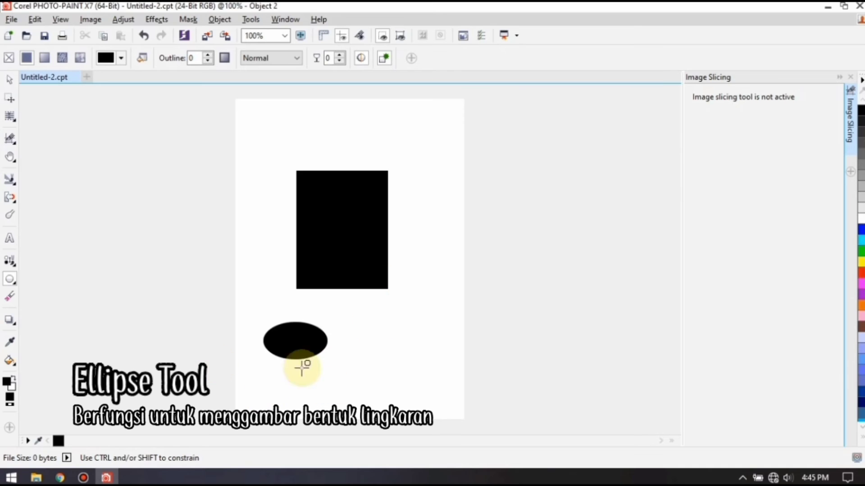
- Draw a small black-filled, arrowhead-like four-cornered polygon to the right of the ellipse with the Polygon tool
{"action": "left_click", "coordinate": [15, 285]}
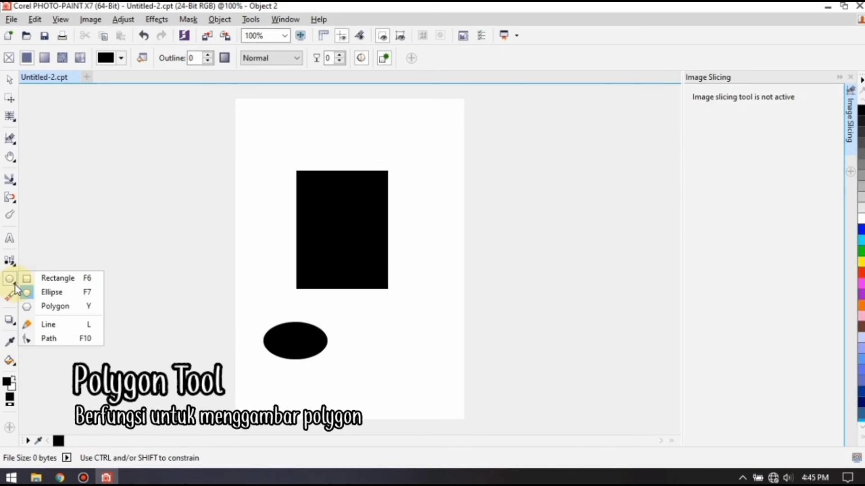
{"action": "left_click", "coordinate": [52, 307]}
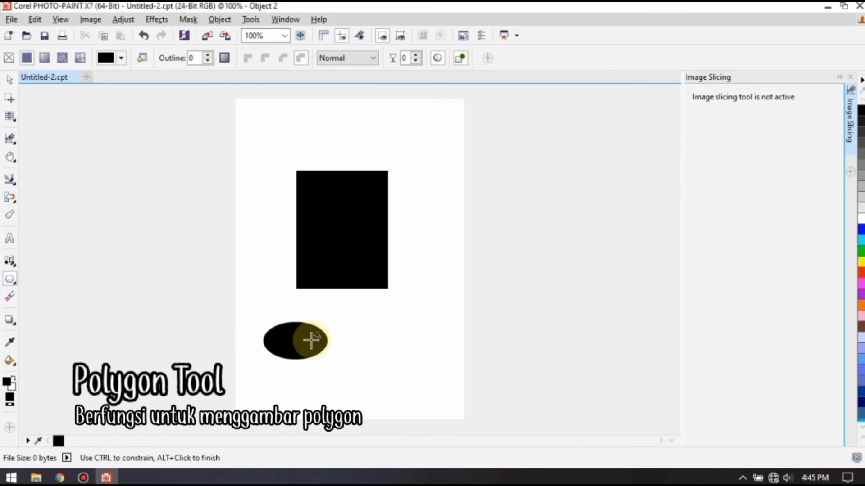
{"action": "left_click", "coordinate": [356, 335]}
{"action": "left_click", "coordinate": [415, 368]}
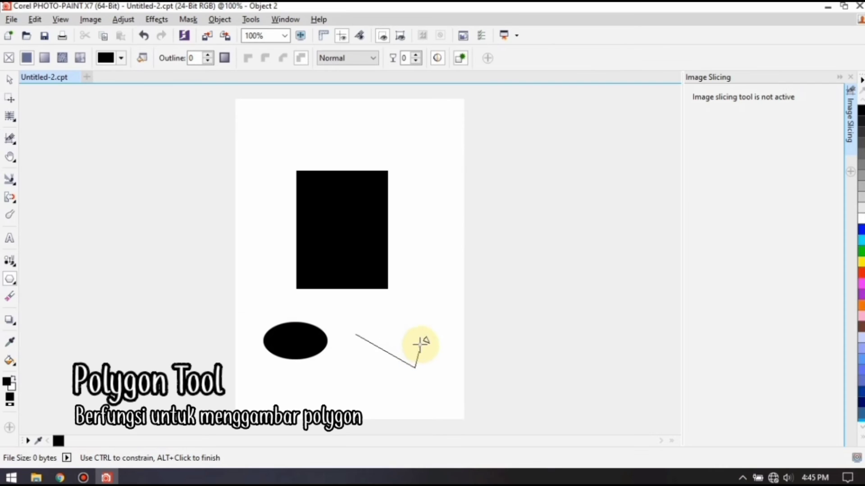
{"action": "left_click", "coordinate": [417, 303]}
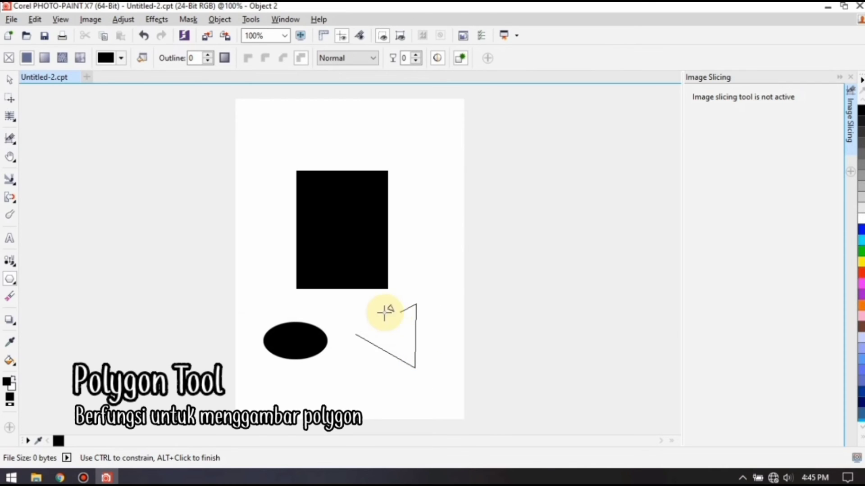
{"action": "left_click", "coordinate": [396, 334]}
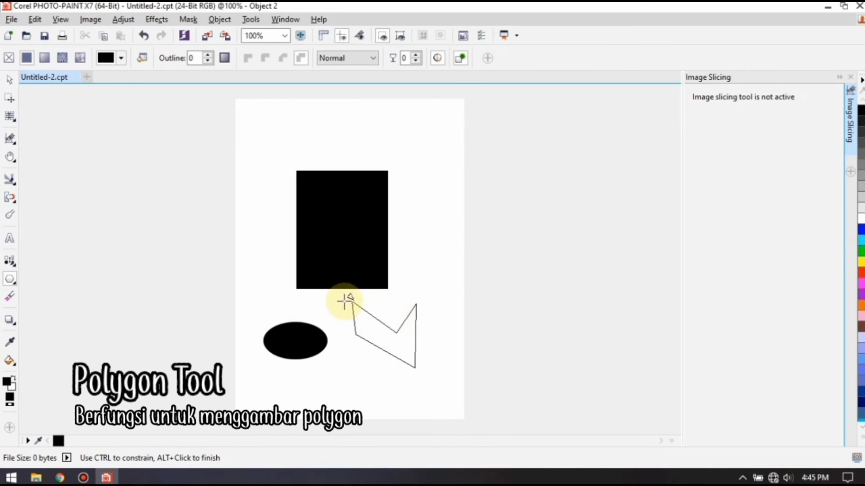
{"action": "double_click", "coordinate": [378, 333]}
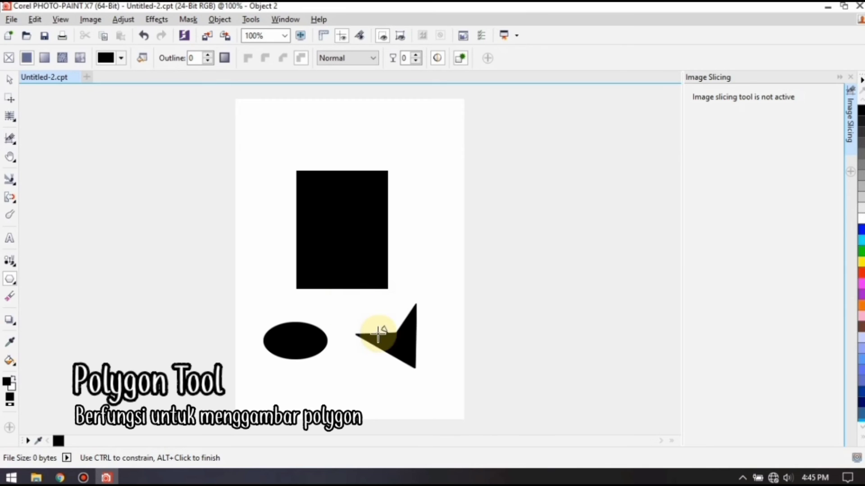
- Draw two thick black lines with outline width 20, one slanting above the rectangle and one nearly horizontal below the ellipse and polygon
{"action": "left_click", "coordinate": [14, 286]}
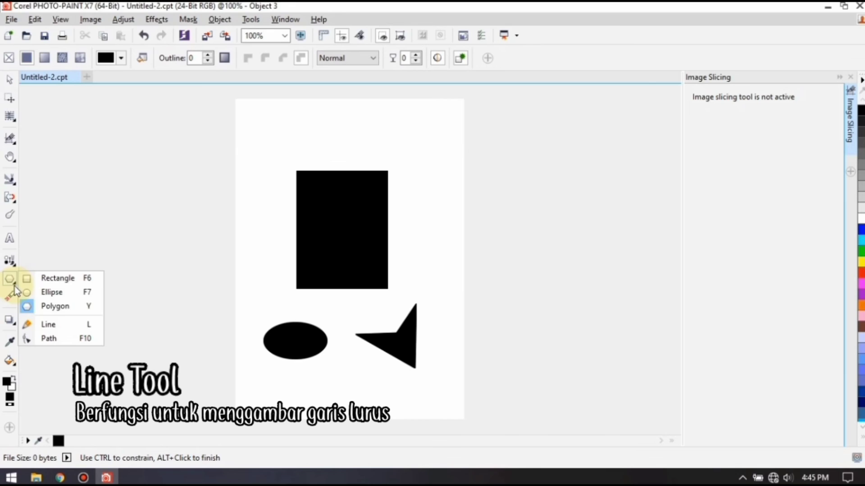
{"action": "left_click", "coordinate": [48, 324]}
{"action": "left_click_drag", "start_coordinate": [248, 390], "coordinate": [415, 391]}
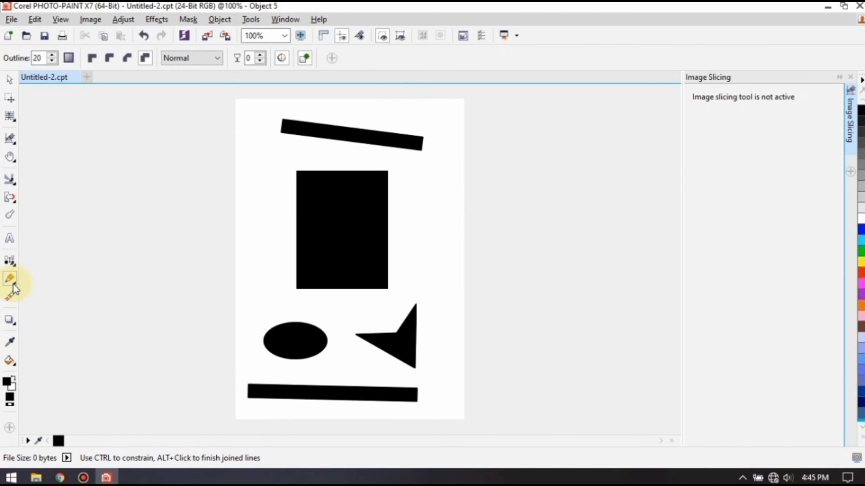
- Draw a curved Bezier path beside the rectangle's left edge and extend it with a straight segment beyond the page's left edge
{"action": "left_click", "coordinate": [14, 286]}
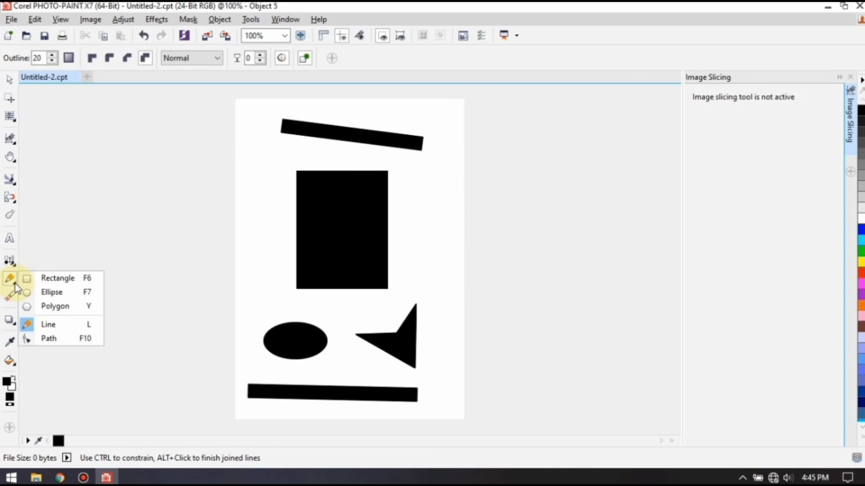
{"action": "left_click", "coordinate": [50, 339]}
{"action": "left_click", "coordinate": [267, 154]}
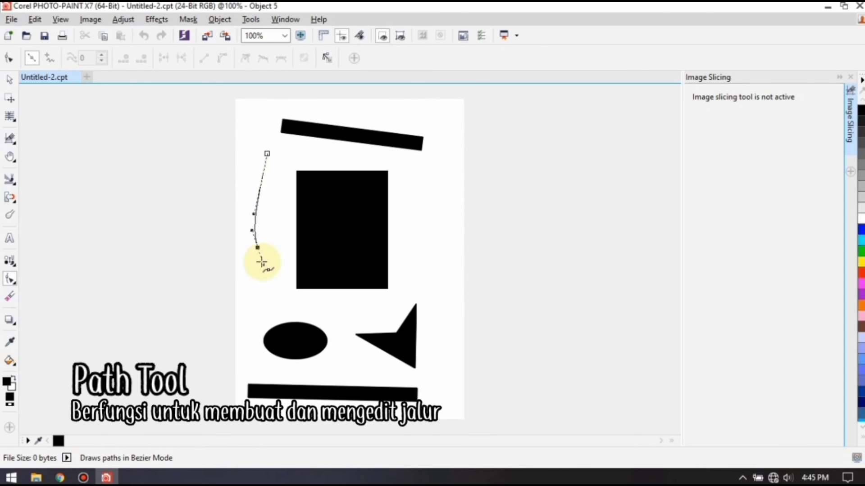
{"action": "left_click_drag", "start_coordinate": [262, 263], "coordinate": [291, 300]}
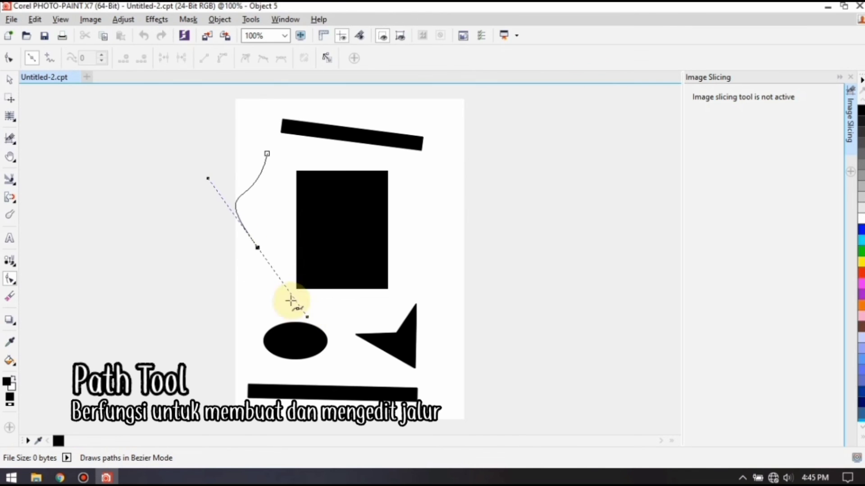
{"action": "left_click", "coordinate": [267, 203]}
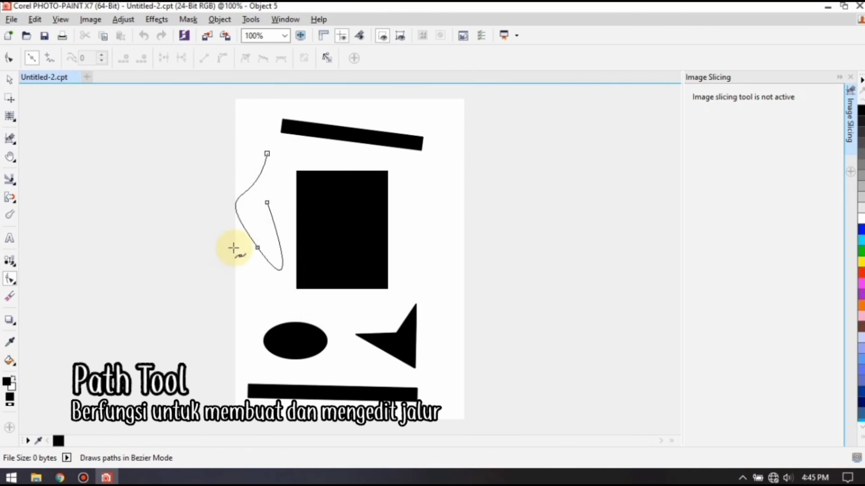
{"action": "left_click", "coordinate": [108, 242]}
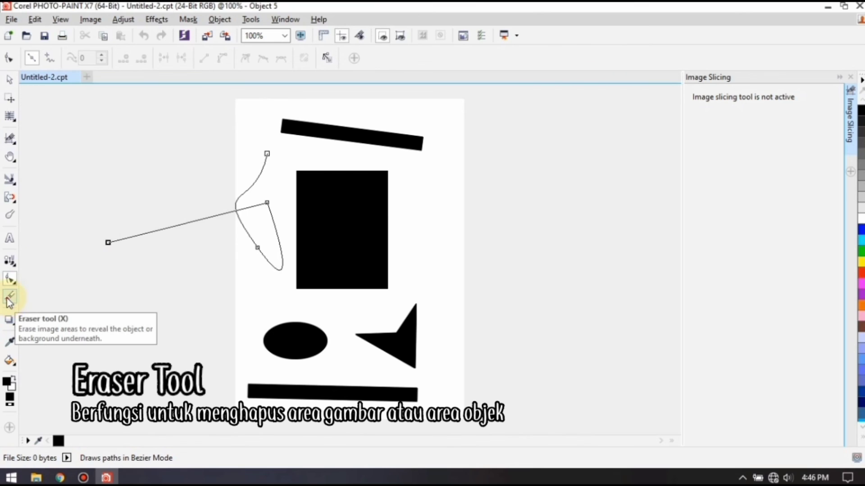
- Erase the slanted thick line above the rectangle with the Eraser at nib size 20
{"action": "left_click", "coordinate": [10, 297]}
{"action": "mouse_move", "coordinate": [332, 128]}
{"action": "left_mouse_down"}
{"action": "mouse_move", "coordinate": [388, 122]}
{"action": "mouse_move", "coordinate": [333, 150]}
{"action": "mouse_move", "coordinate": [376, 127]}
{"action": "mouse_move", "coordinate": [475, 138]}
{"action": "mouse_move", "coordinate": [301, 152]}
{"action": "mouse_move", "coordinate": [369, 153]}
{"action": "mouse_move", "coordinate": [373, 138]}
{"action": "mouse_move", "coordinate": [356, 144]}
{"action": "mouse_move", "coordinate": [299, 127]}
{"action": "mouse_move", "coordinate": [317, 144]}
{"action": "mouse_move", "coordinate": [286, 145]}
{"action": "mouse_move", "coordinate": [289, 120]}
{"action": "mouse_move", "coordinate": [322, 114]}
{"action": "mouse_move", "coordinate": [276, 124]}
{"action": "mouse_move", "coordinate": [331, 131]}
{"action": "mouse_move", "coordinate": [310, 137]}
{"action": "mouse_move", "coordinate": [396, 136]}
{"action": "mouse_move", "coordinate": [404, 123]}
{"action": "mouse_move", "coordinate": [429, 141]}
{"action": "mouse_move", "coordinate": [397, 155]}
{"action": "mouse_move", "coordinate": [391, 179]}
{"action": "mouse_move", "coordinate": [404, 193]}
{"action": "mouse_move", "coordinate": [403, 328]}
{"action": "left_mouse_up"}
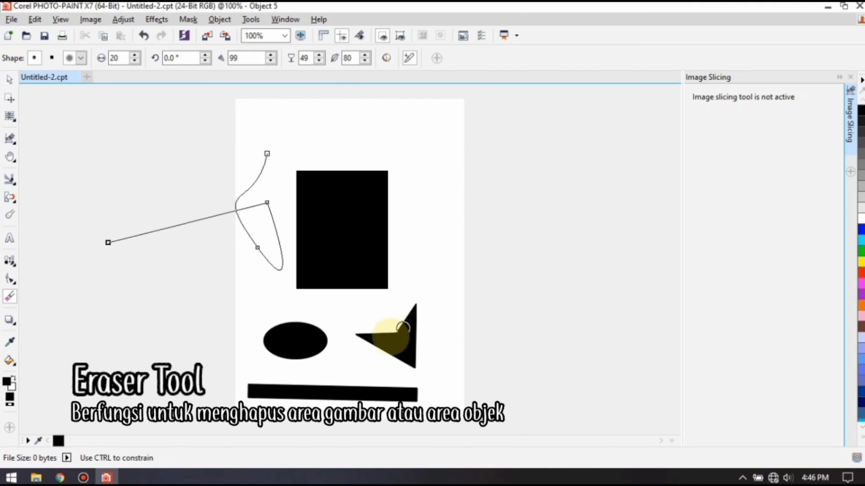
- Add a black perspective drop shadow beneath the rectangle, with direction about 217° and feather 10
{"action": "left_click", "coordinate": [14, 328]}
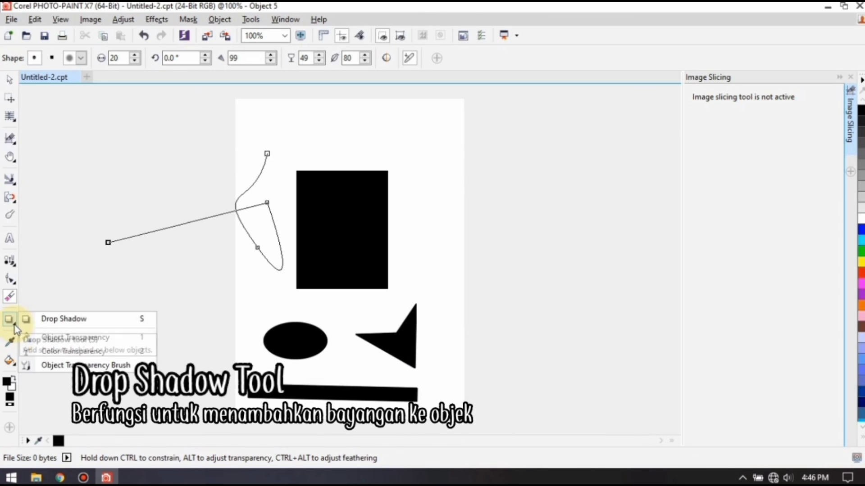
{"action": "left_click", "coordinate": [97, 323]}
{"action": "left_click_drag", "start_coordinate": [294, 286], "coordinate": [319, 299]}
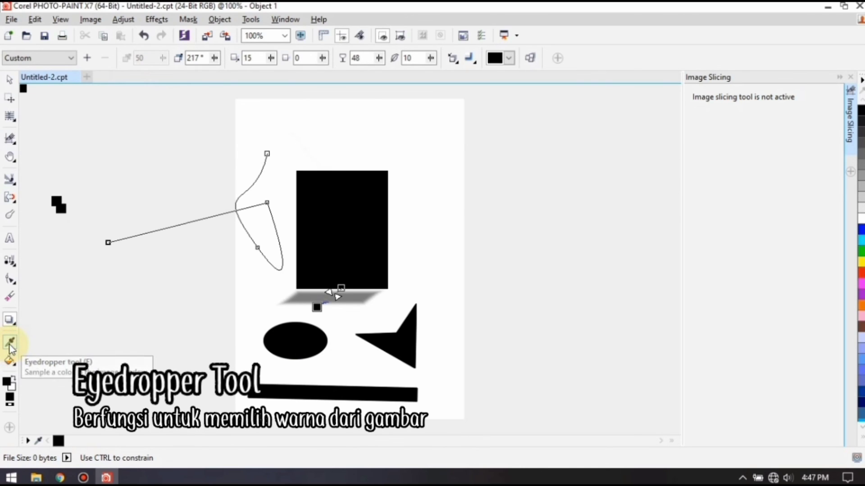
- Sample white from the page with the Eyedropper and fill the black rectangle and its shadow with it at tolerance 100
{"action": "left_click", "coordinate": [10, 343]}
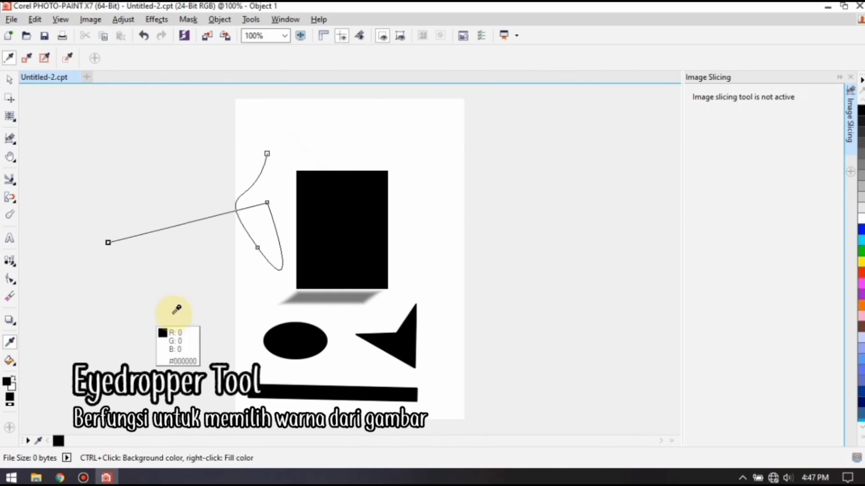
{"action": "left_click", "coordinate": [389, 154]}
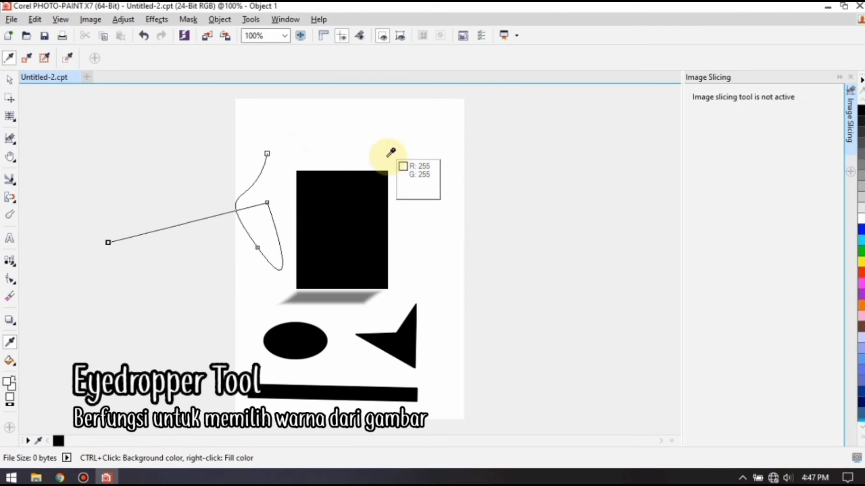
{"action": "left_click", "coordinate": [11, 360]}
{"action": "left_click", "coordinate": [15, 365]}
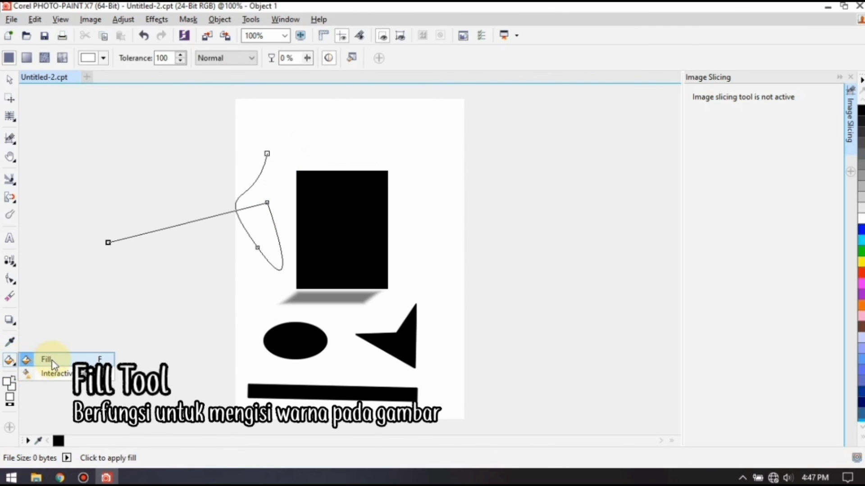
{"action": "left_click", "coordinate": [67, 362]}
{"action": "left_click", "coordinate": [356, 226]}
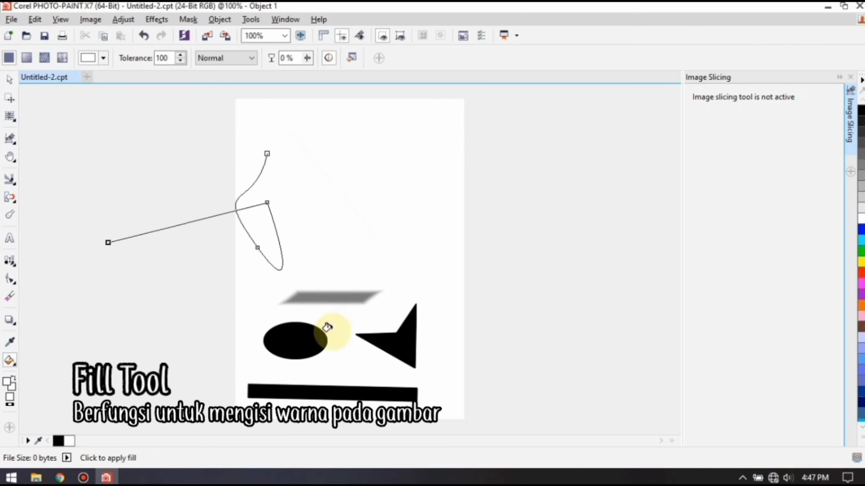
{"action": "left_click", "coordinate": [286, 300]}
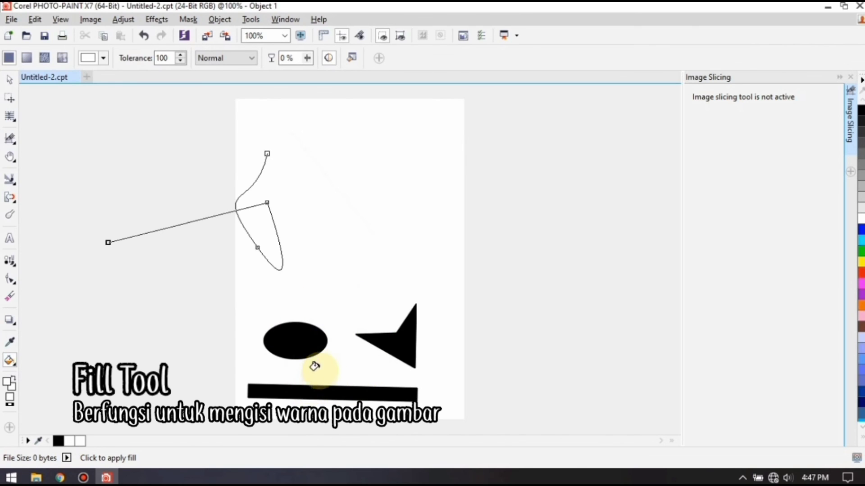